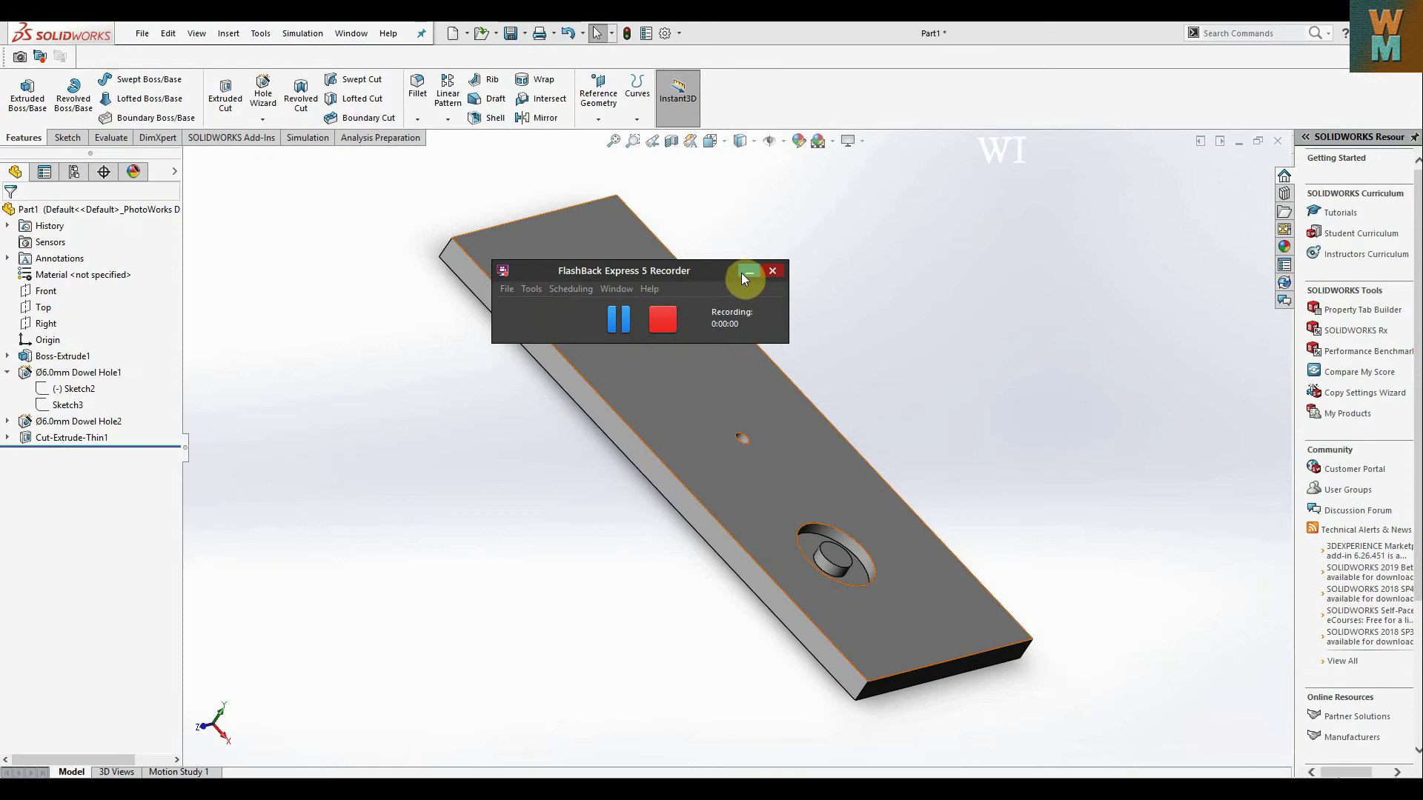
{"action": "left_click", "coordinate": [743, 273]}
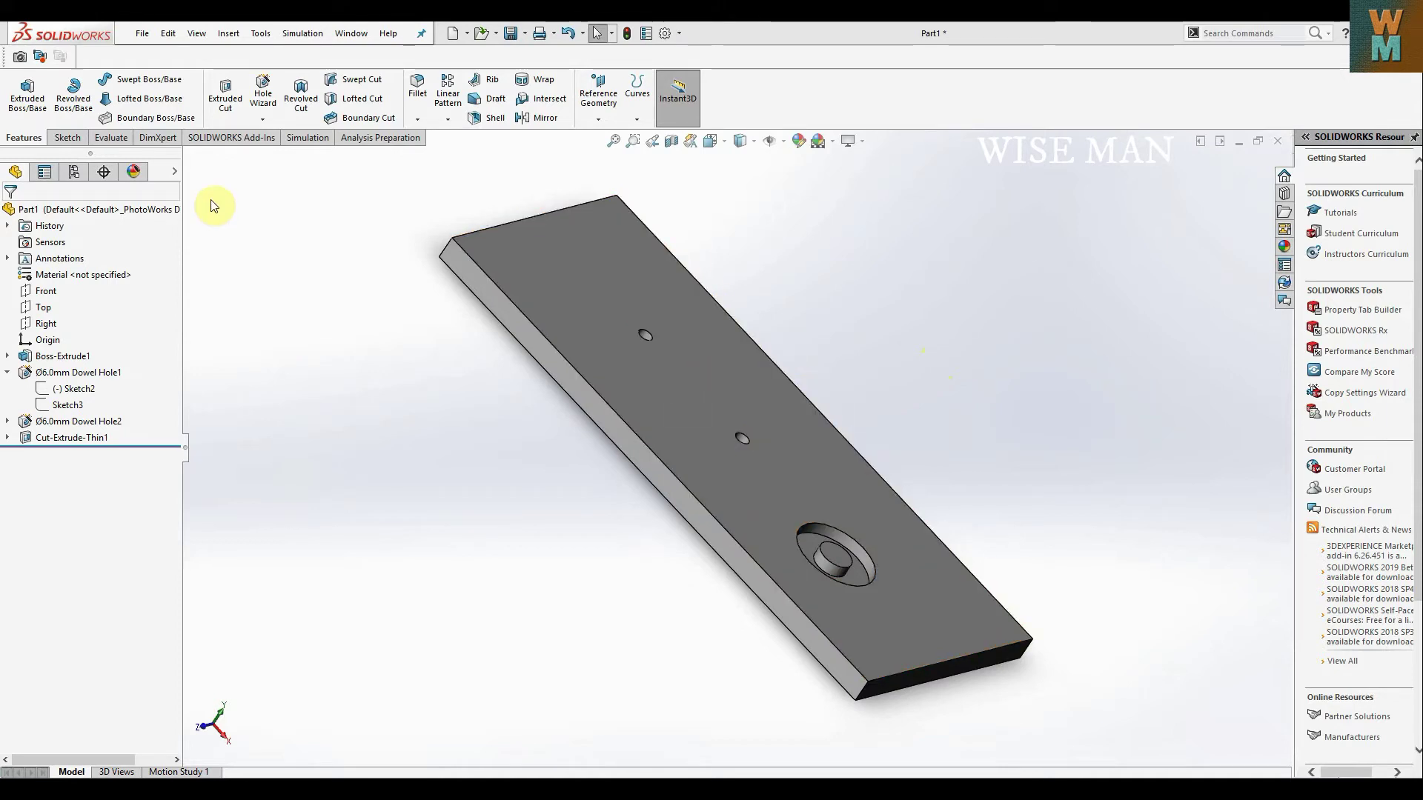
Step: Create a new part document
{"action": "left_click", "coordinate": [141, 34]}
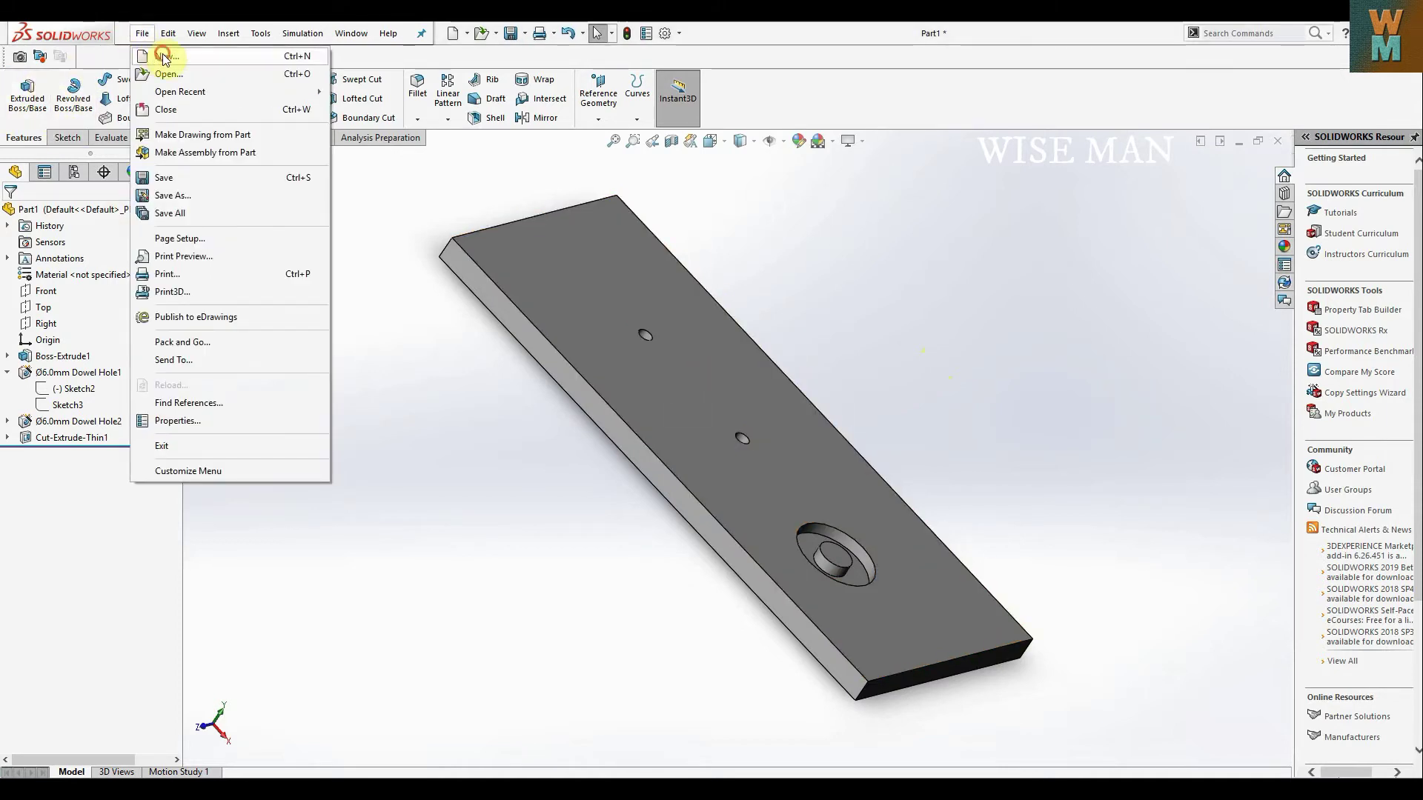
{"action": "left_click", "coordinate": [160, 53]}
{"action": "left_click", "coordinate": [290, 318]}
{"action": "left_click", "coordinate": [587, 593]}
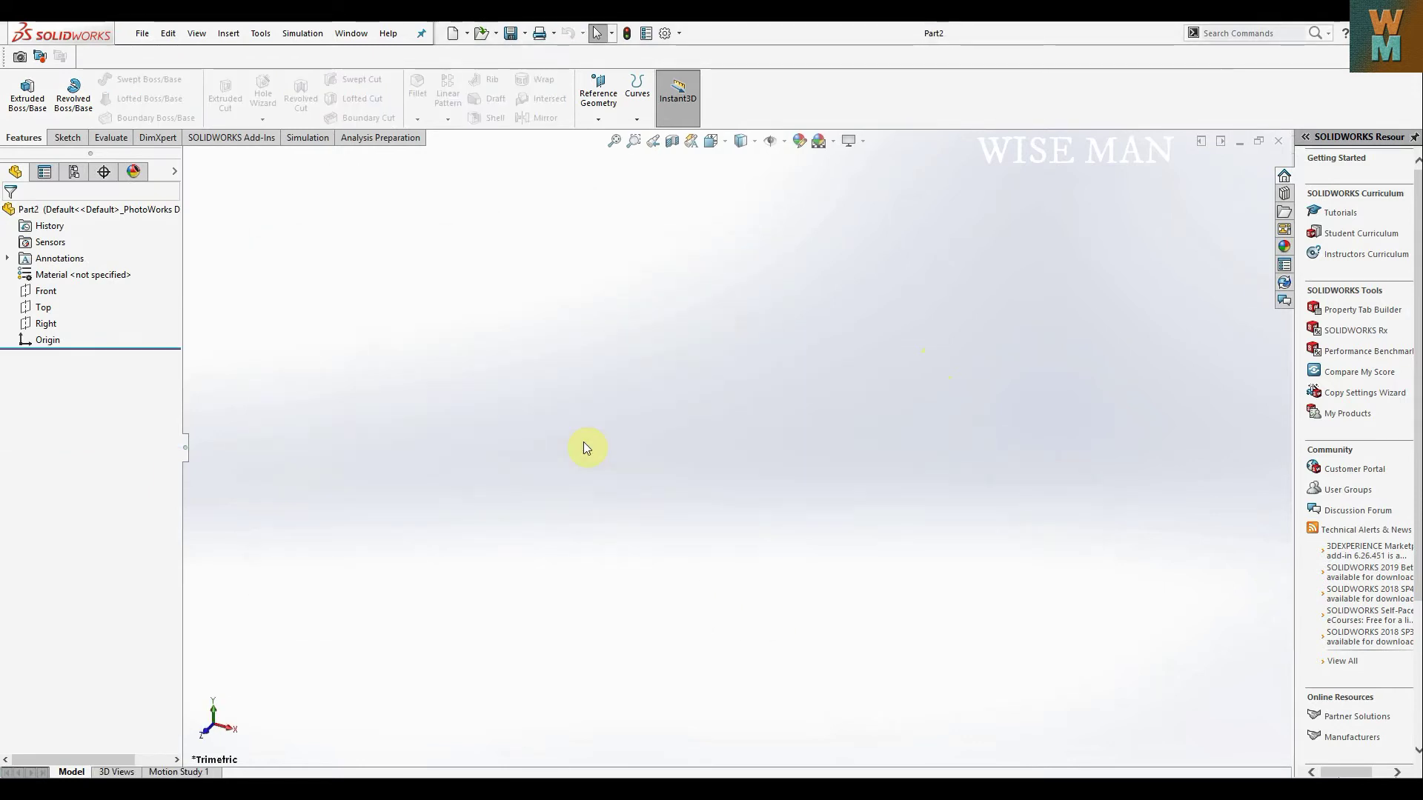
Step: Sketch a center rectangle about 205 mm wide on the Top plane, centred on the origin
{"action": "left_click", "coordinate": [58, 140]}
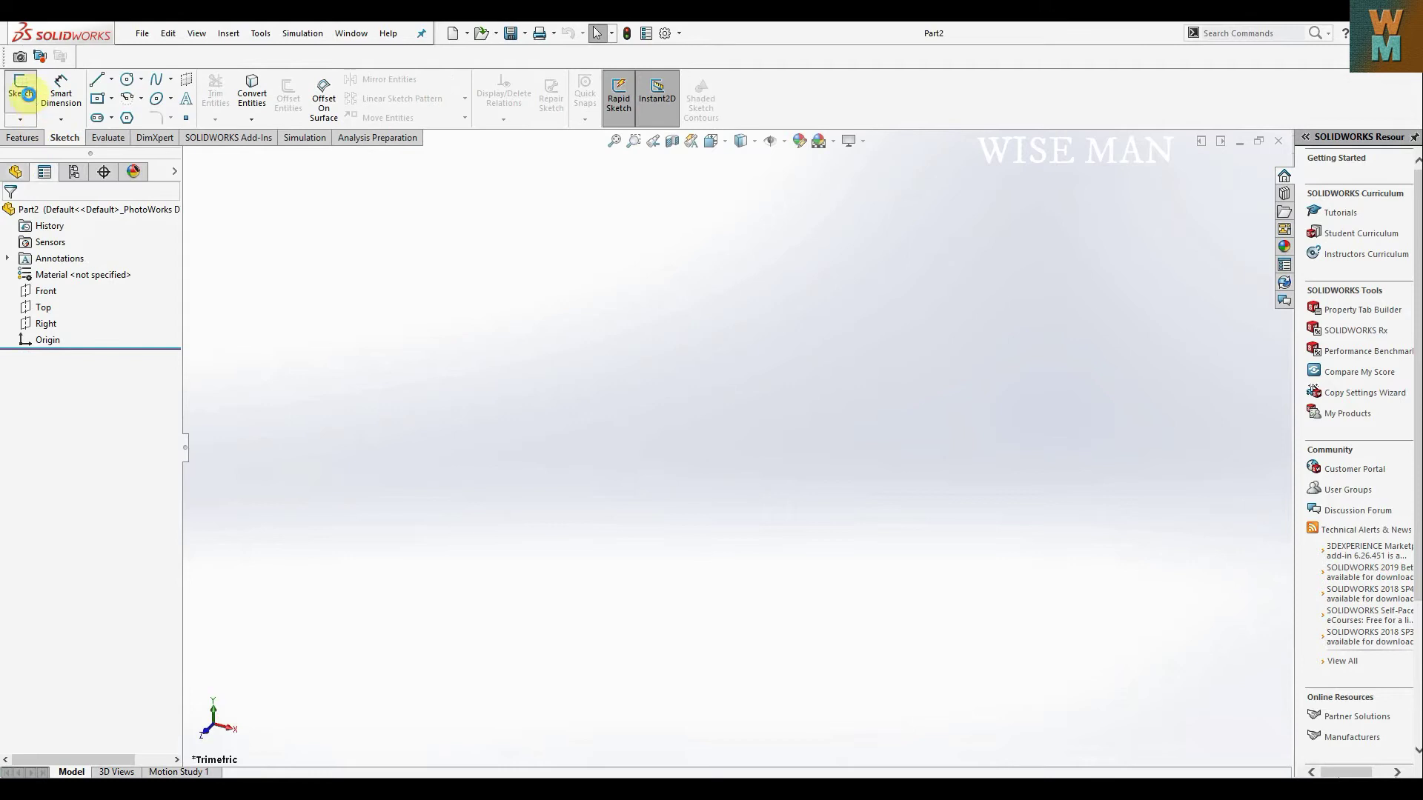
{"action": "left_click", "coordinate": [24, 95]}
{"action": "left_click", "coordinate": [582, 447]}
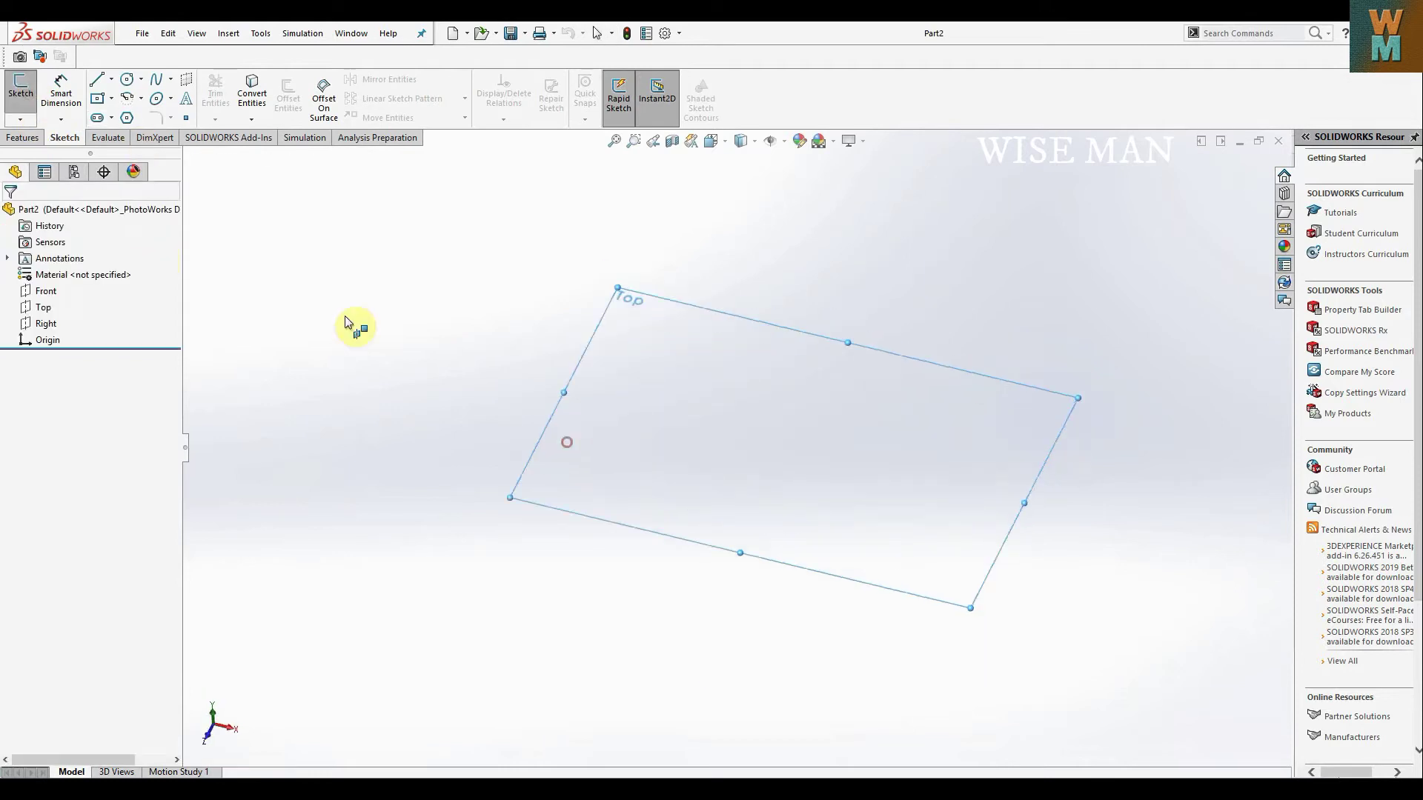
{"action": "left_click", "coordinate": [98, 99]}
{"action": "left_click", "coordinate": [737, 448]}
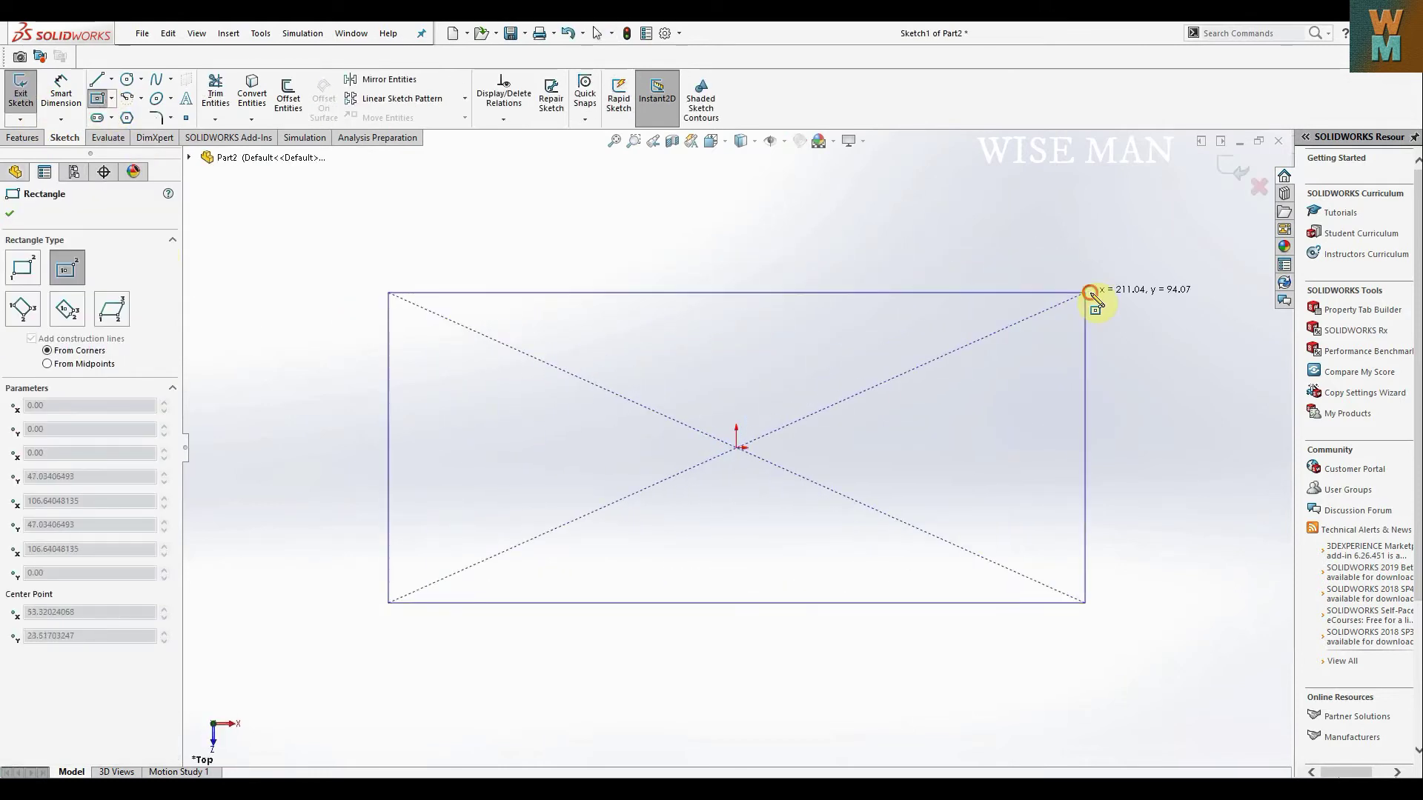
{"action": "left_click", "coordinate": [1091, 292]}
Step: Dimension the rectangle 90 mm high and 150 mm wide
{"action": "left_click", "coordinate": [64, 115]}
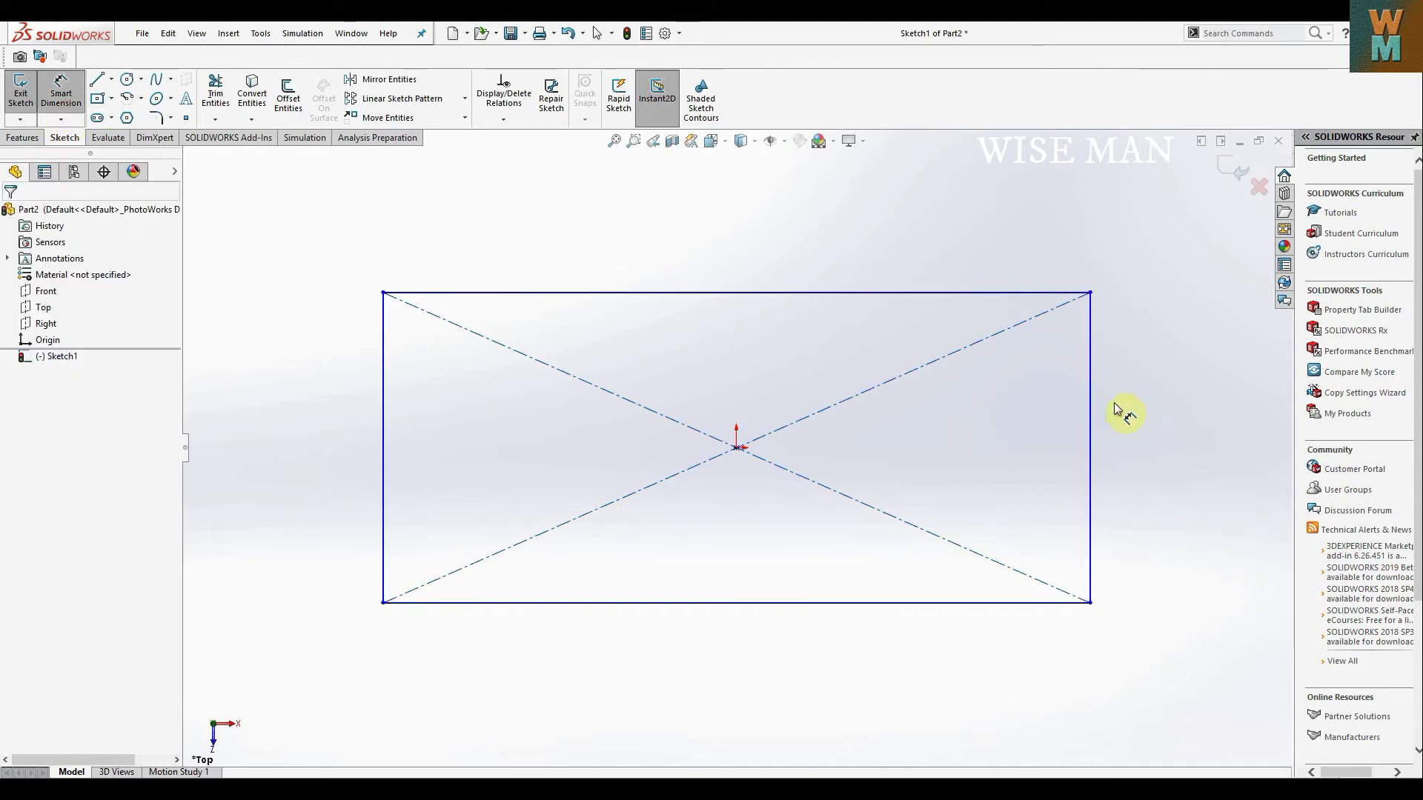
{"action": "left_click", "coordinate": [1090, 404]}
{"action": "left_click", "coordinate": [1167, 421]}
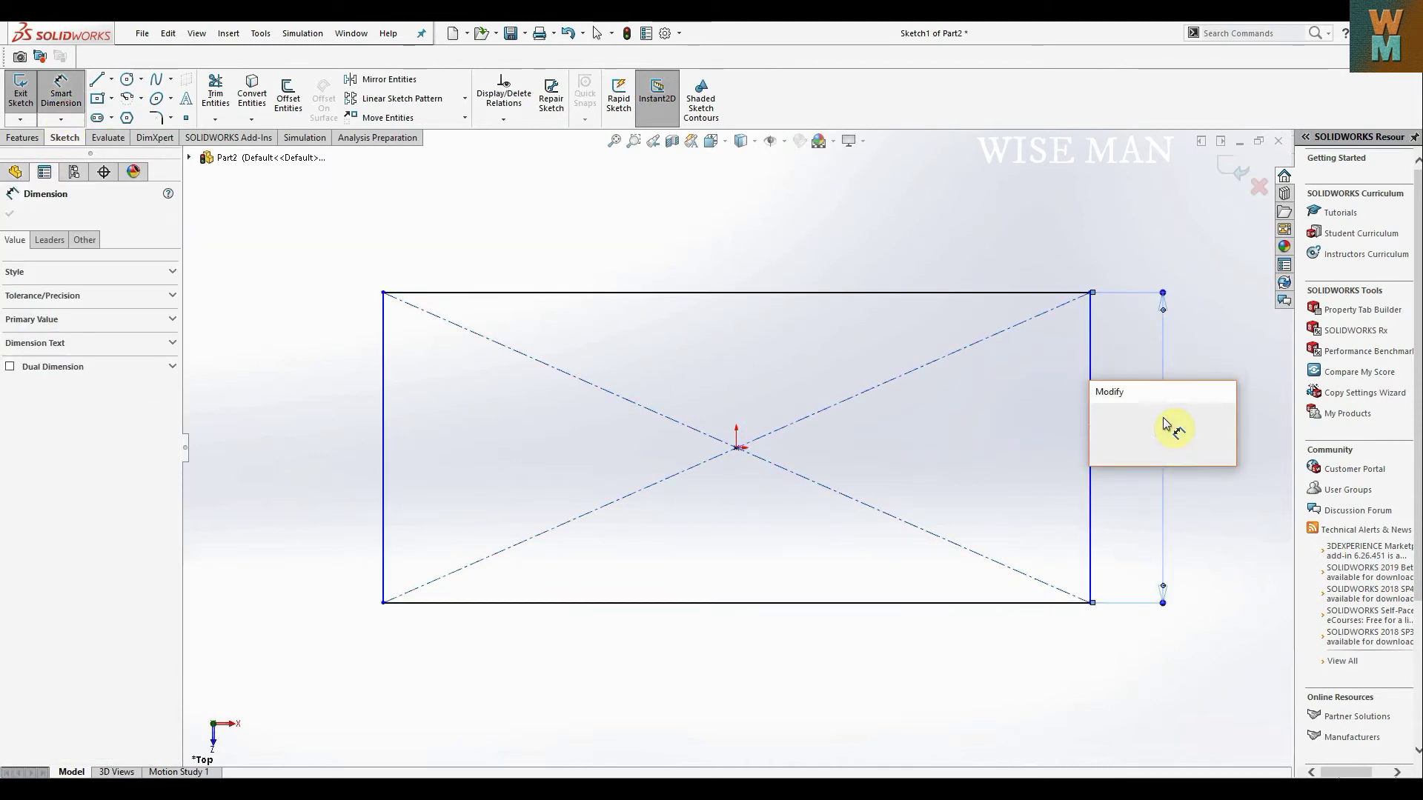
{"action": "type", "text": "90"}
{"action": "key", "text": "Return"}
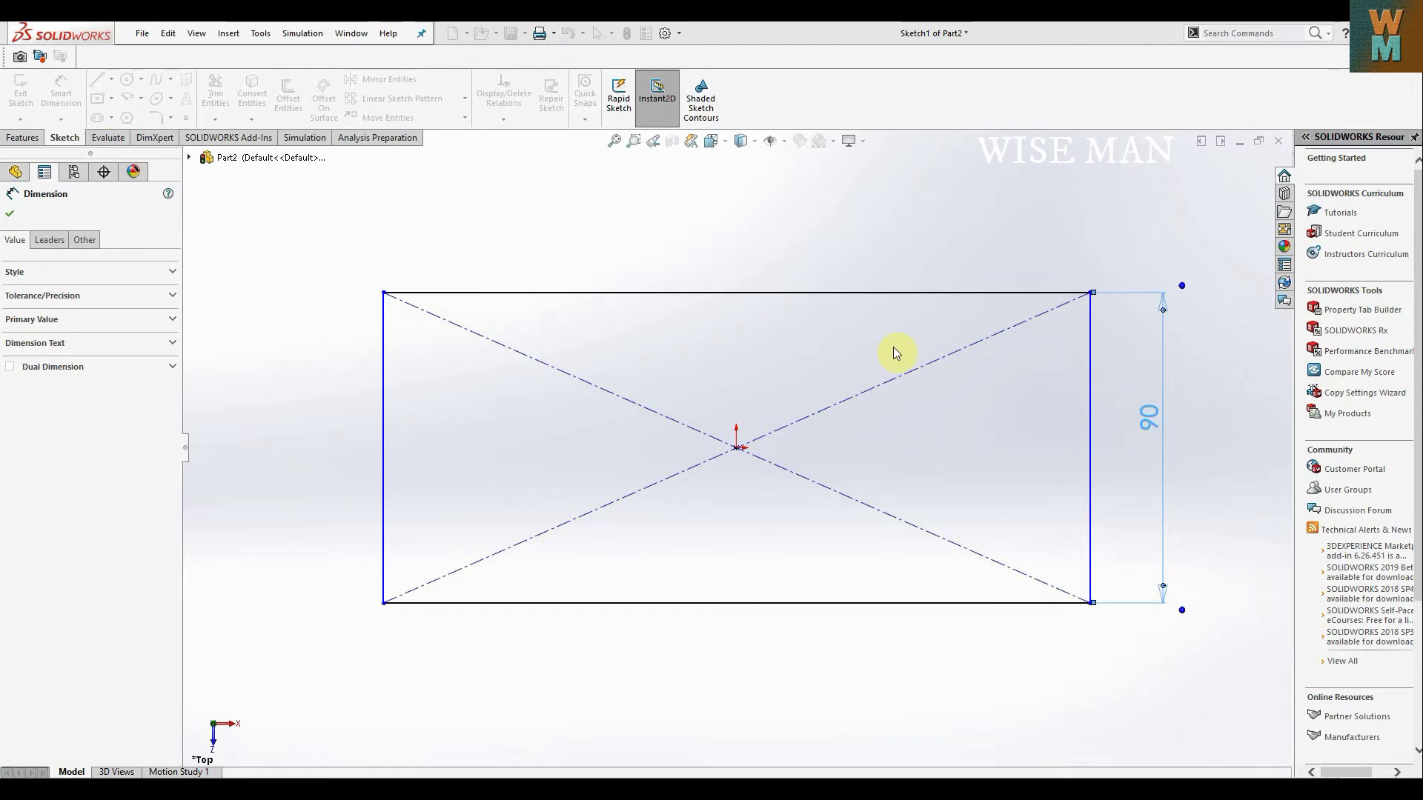
{"action": "left_click", "coordinate": [797, 293]}
{"action": "left_click", "coordinate": [784, 221]}
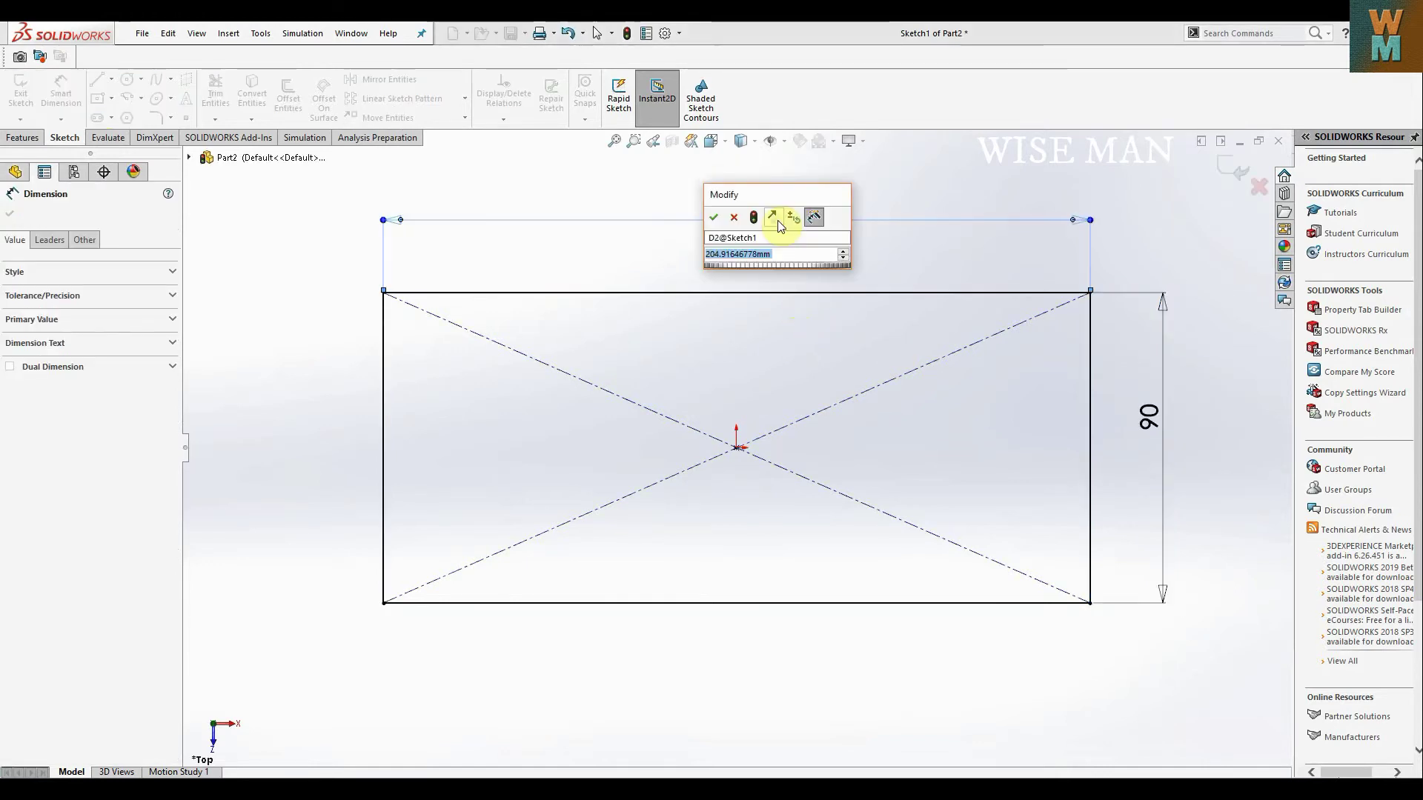
{"action": "type", "text": "150"}
{"action": "key", "text": "Return"}
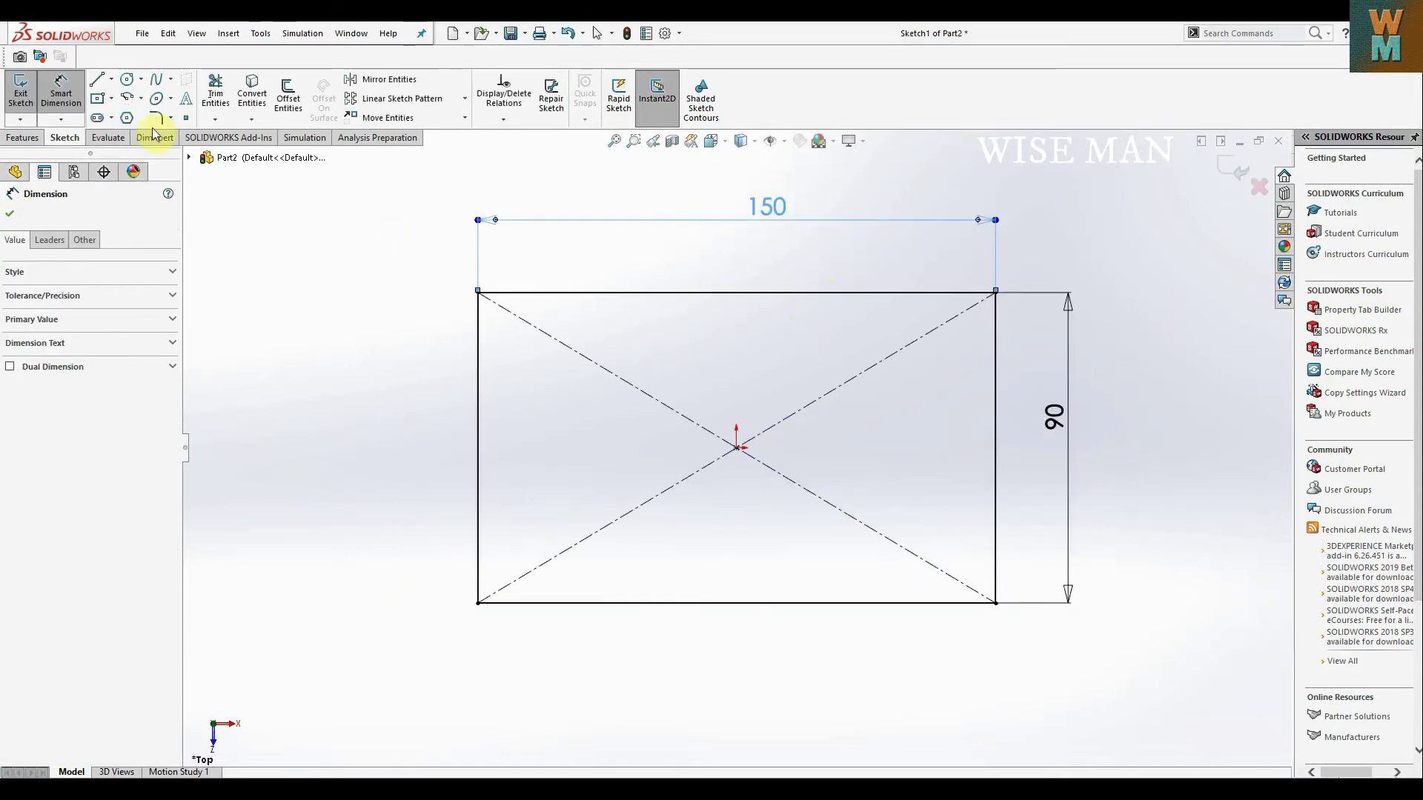
Step: Extrude the rectangle as a Blind boss with a depth of 50 mm
{"action": "left_click", "coordinate": [22, 137]}
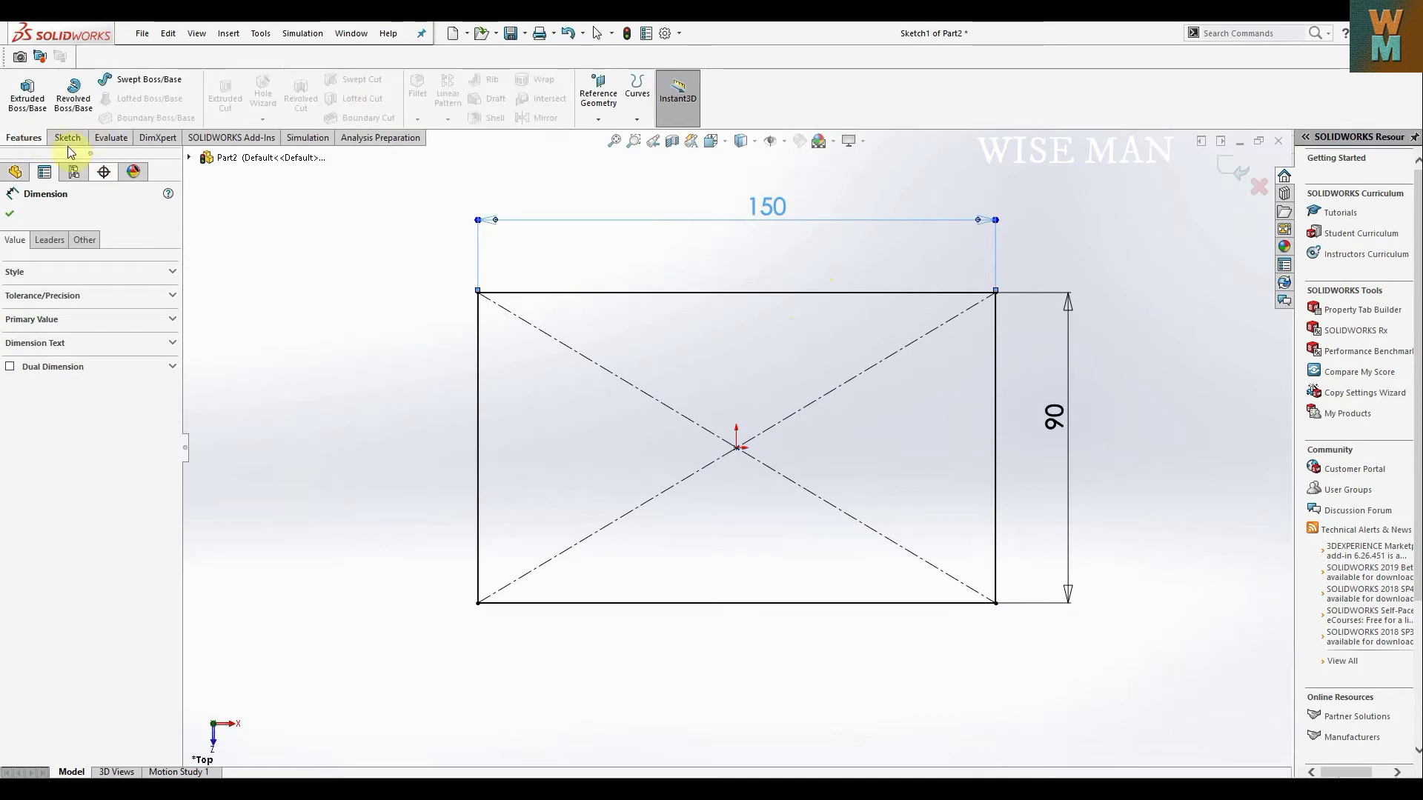
{"action": "left_click", "coordinate": [34, 100]}
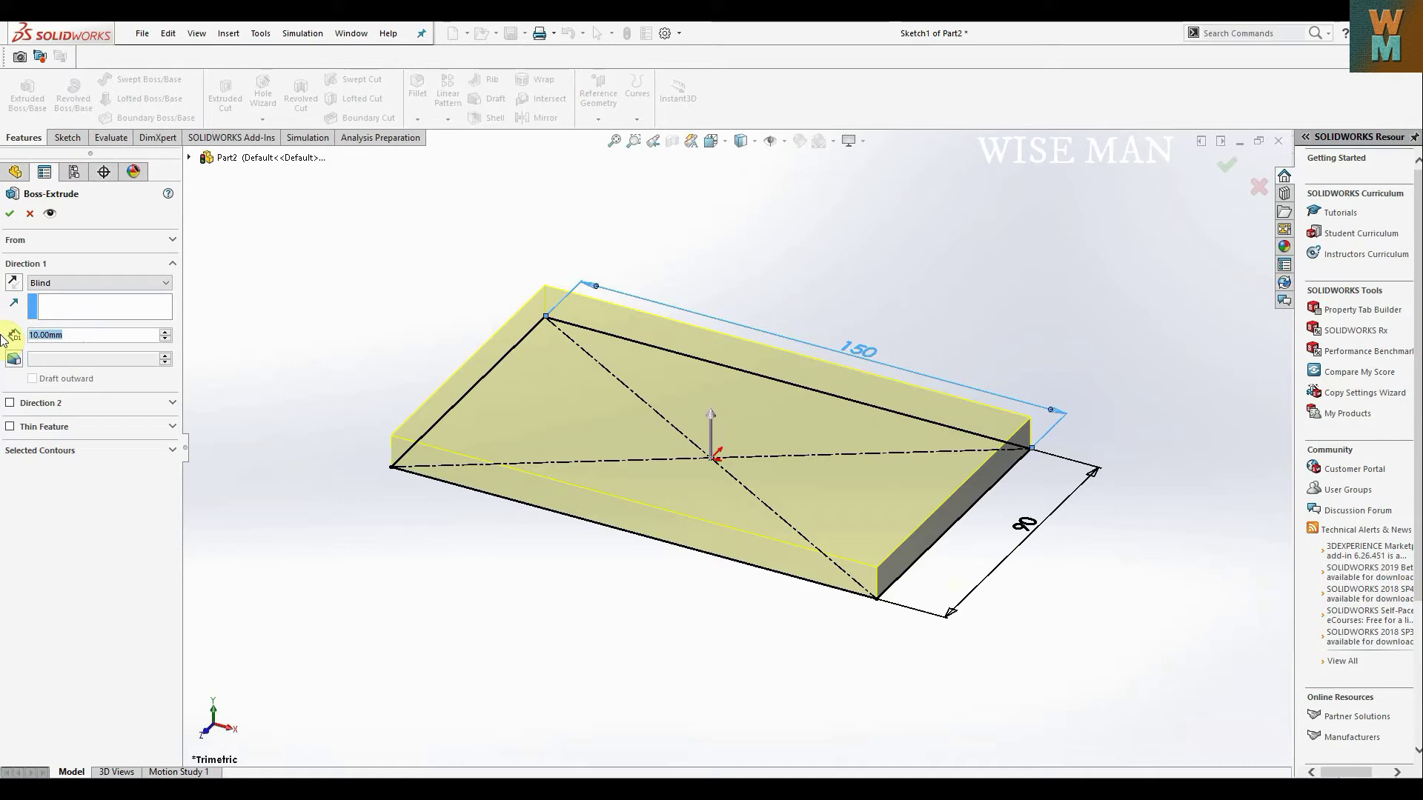
{"action": "type", "text": "50"}
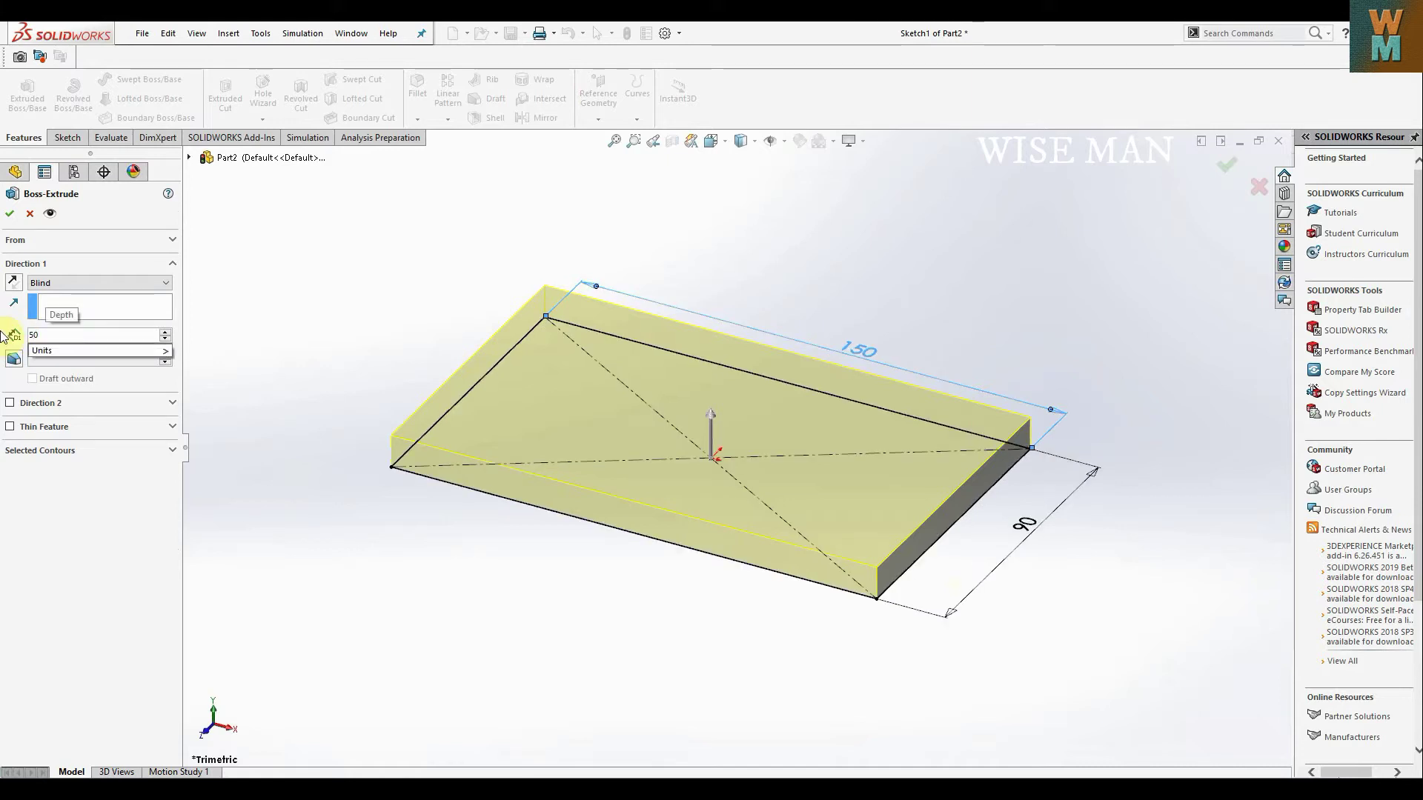
{"action": "key", "text": "Return"}
{"action": "left_click", "coordinate": [10, 213]}
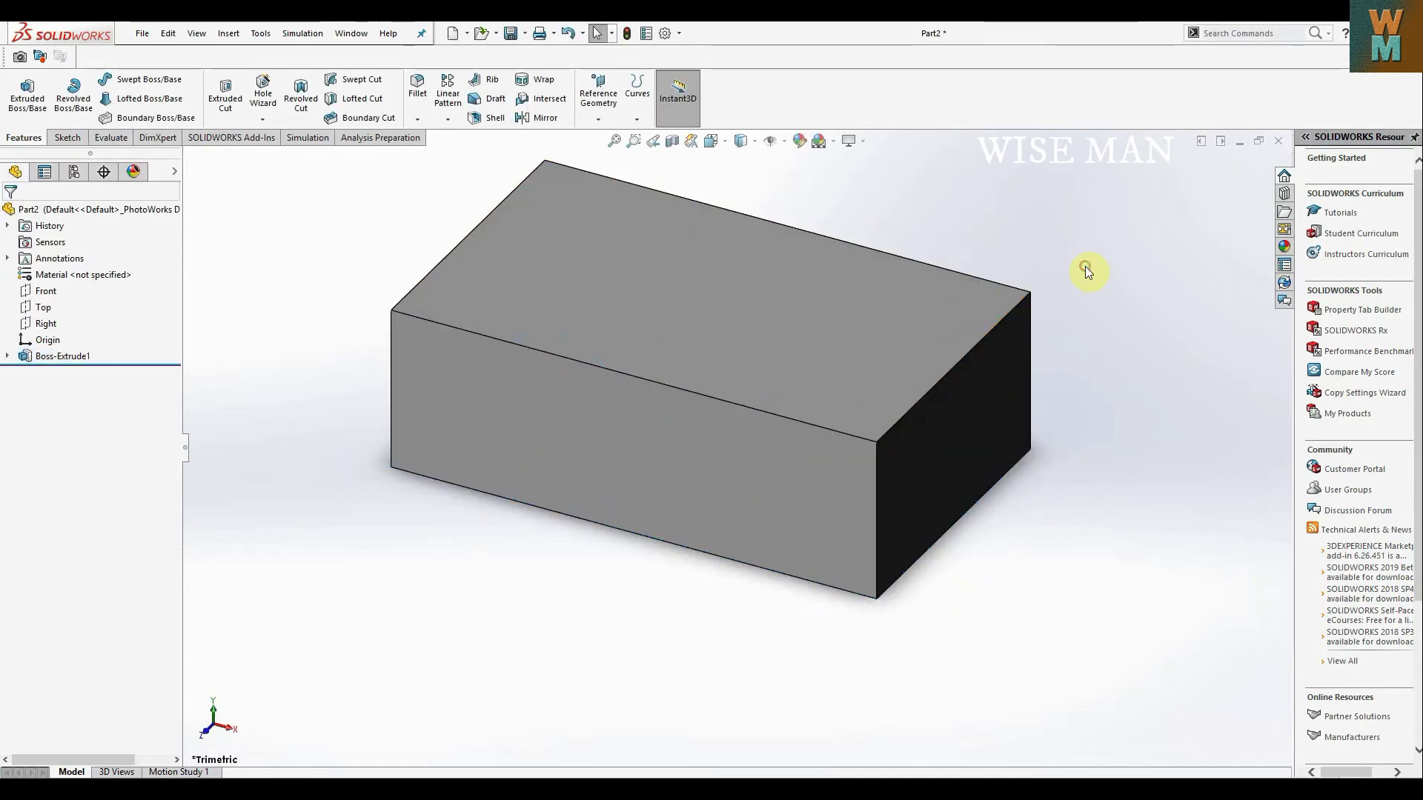
Step: Start a Hole Wizard plain hole with the ANSI Metric standard and the Dowel Holes type
{"action": "left_click", "coordinate": [614, 141]}
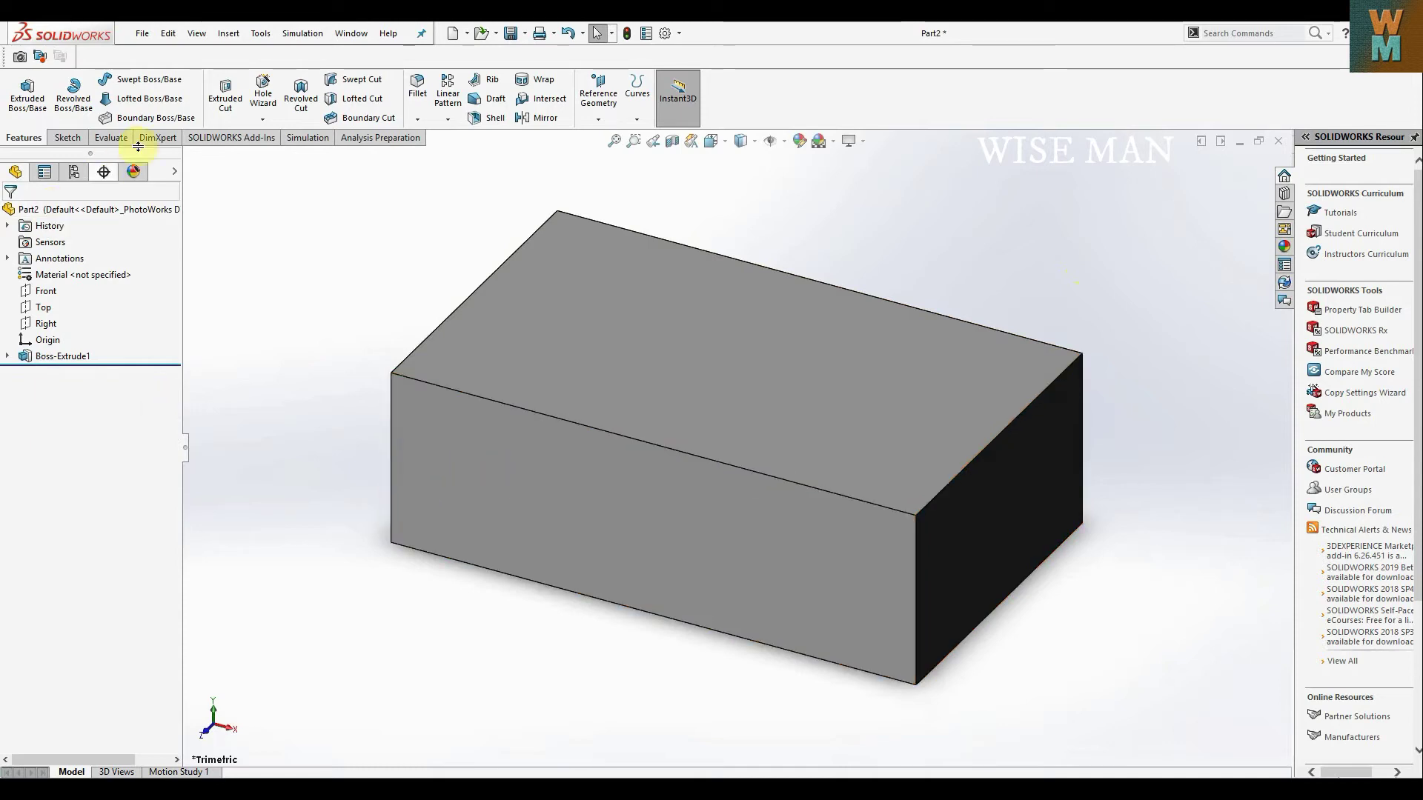
{"action": "left_click", "coordinate": [267, 100]}
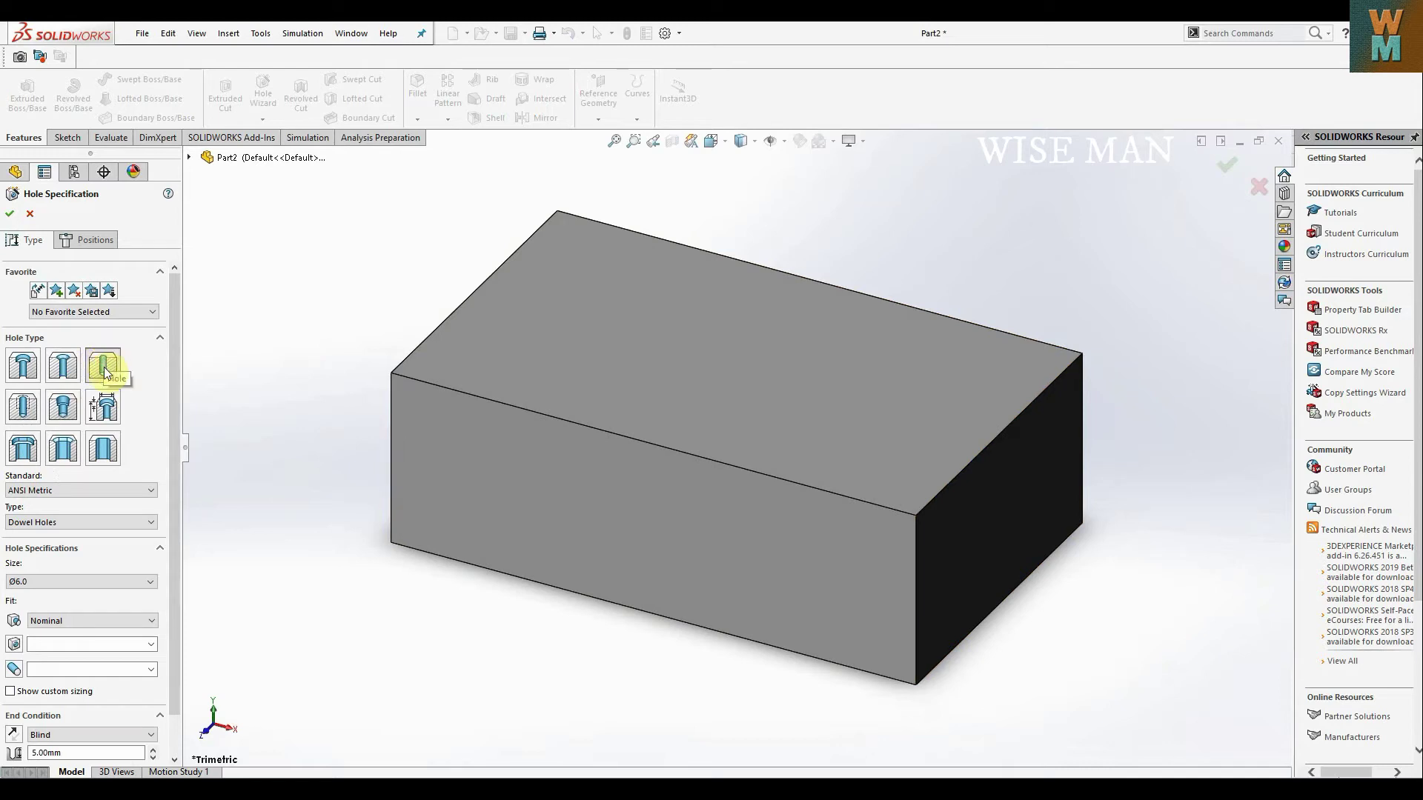
{"action": "left_click", "coordinate": [100, 494]}
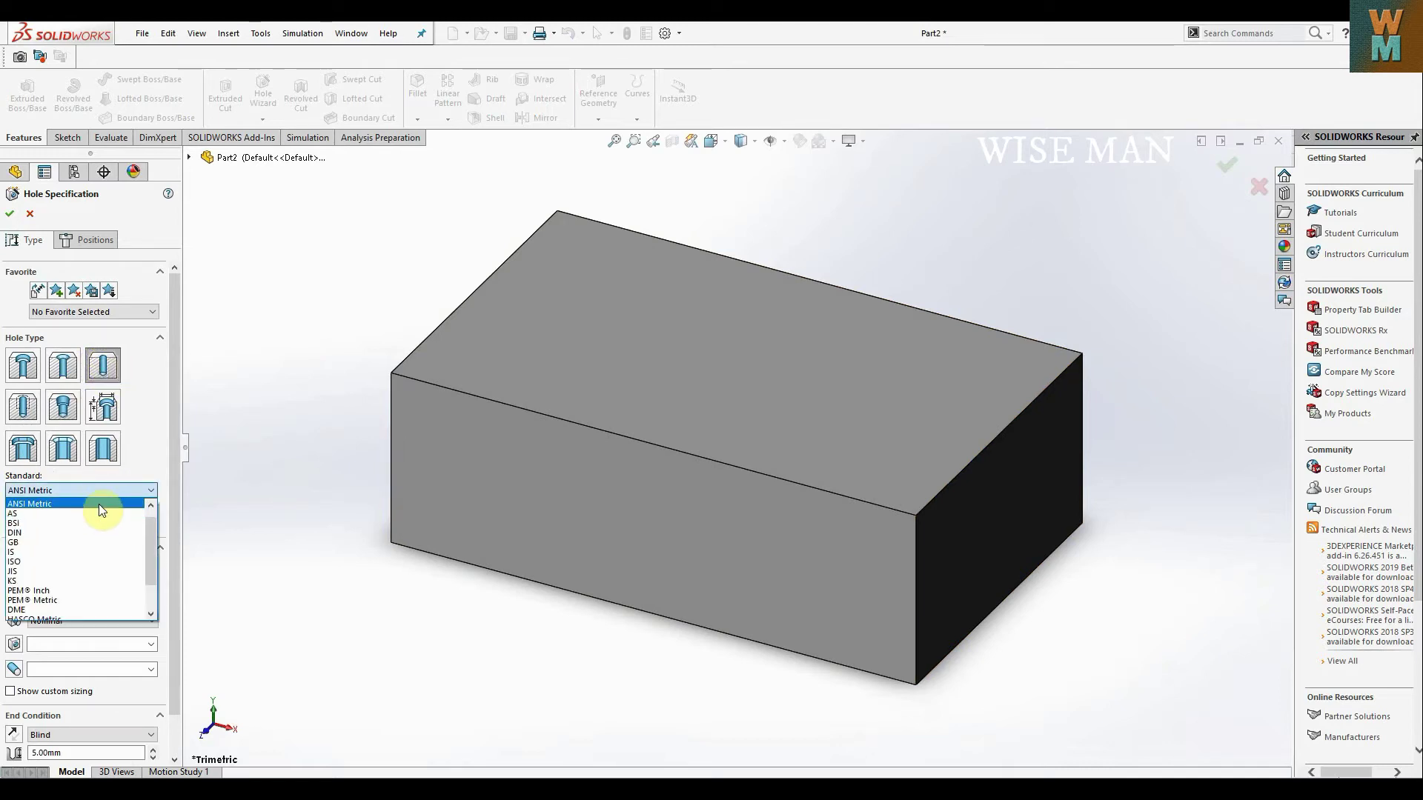
{"action": "left_click", "coordinate": [99, 504]}
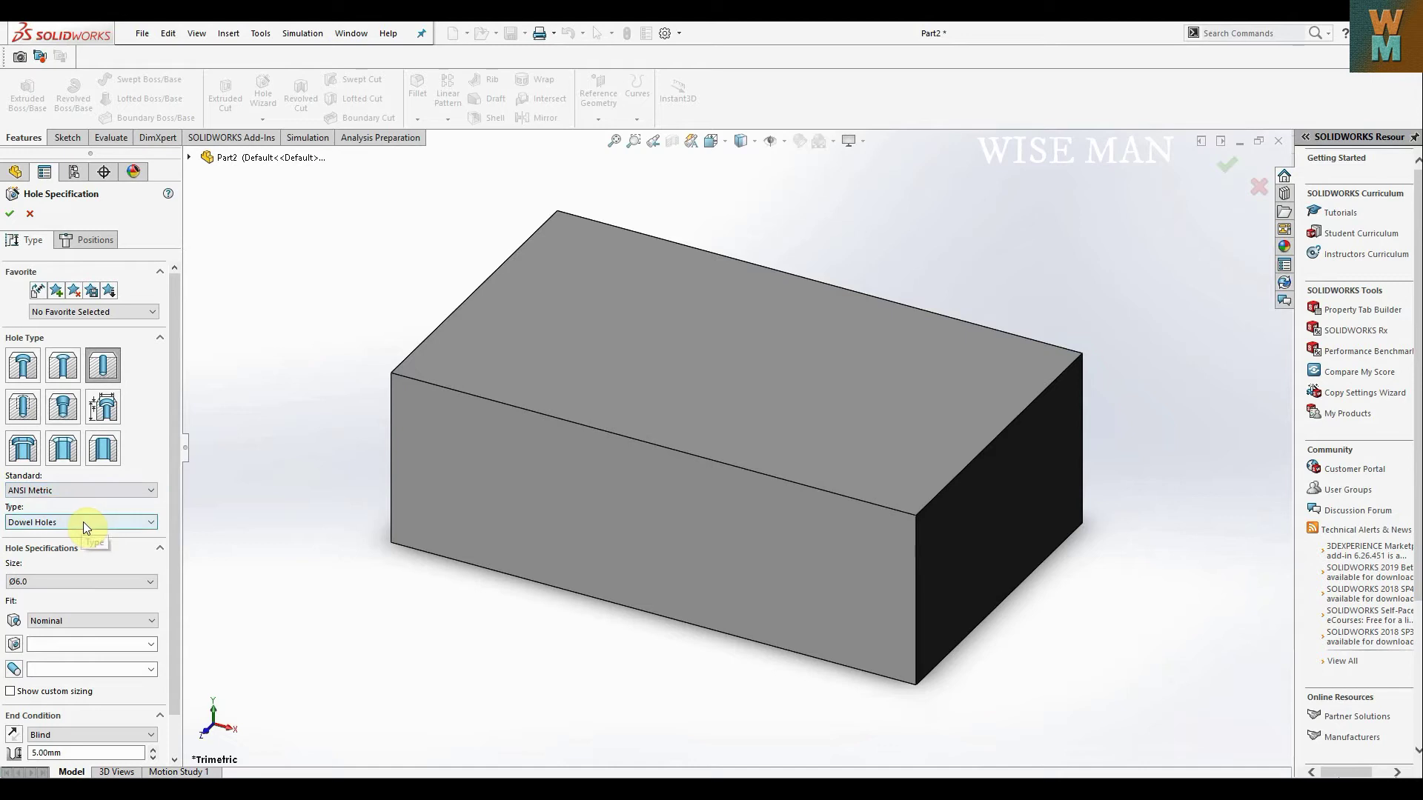
{"action": "left_click", "coordinate": [83, 522]}
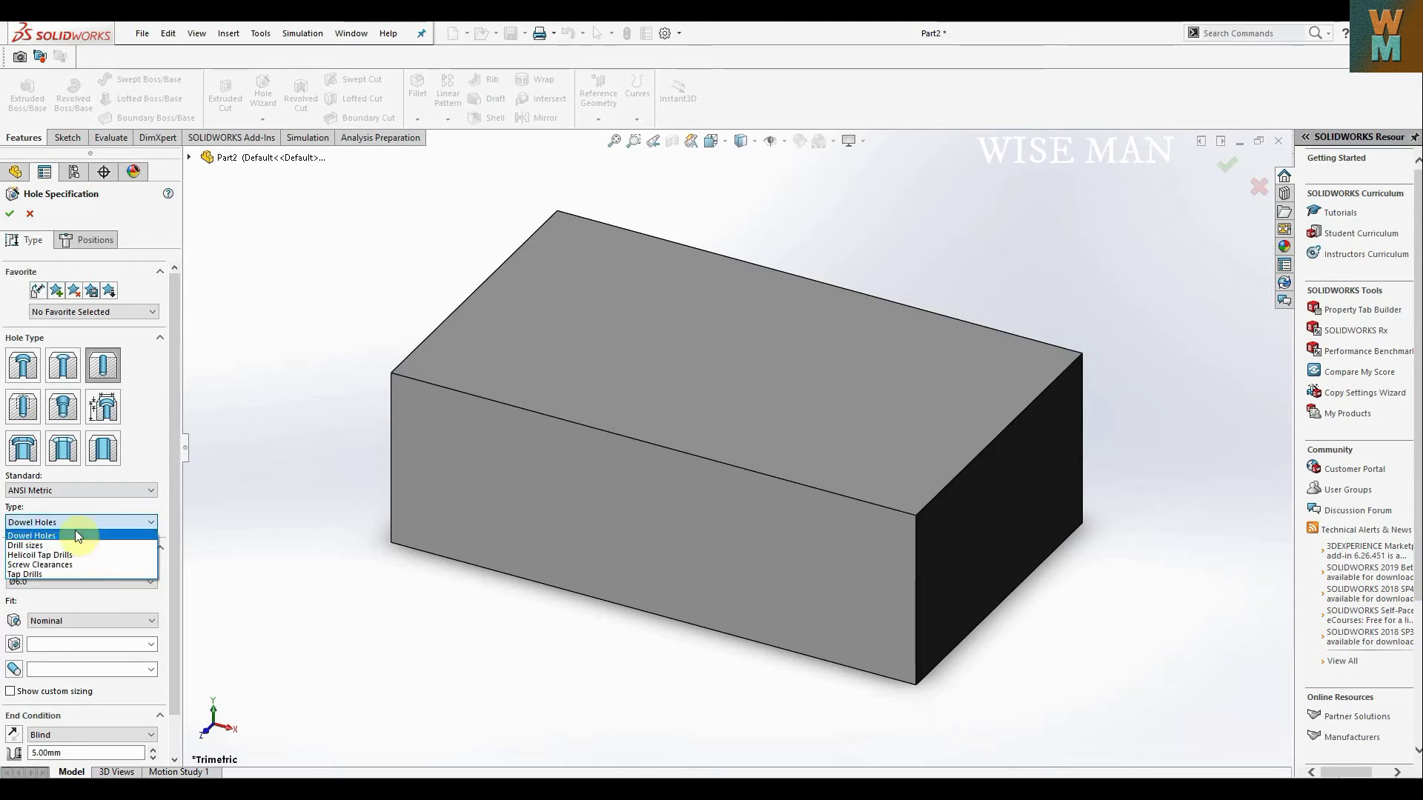
{"action": "left_click", "coordinate": [83, 536]}
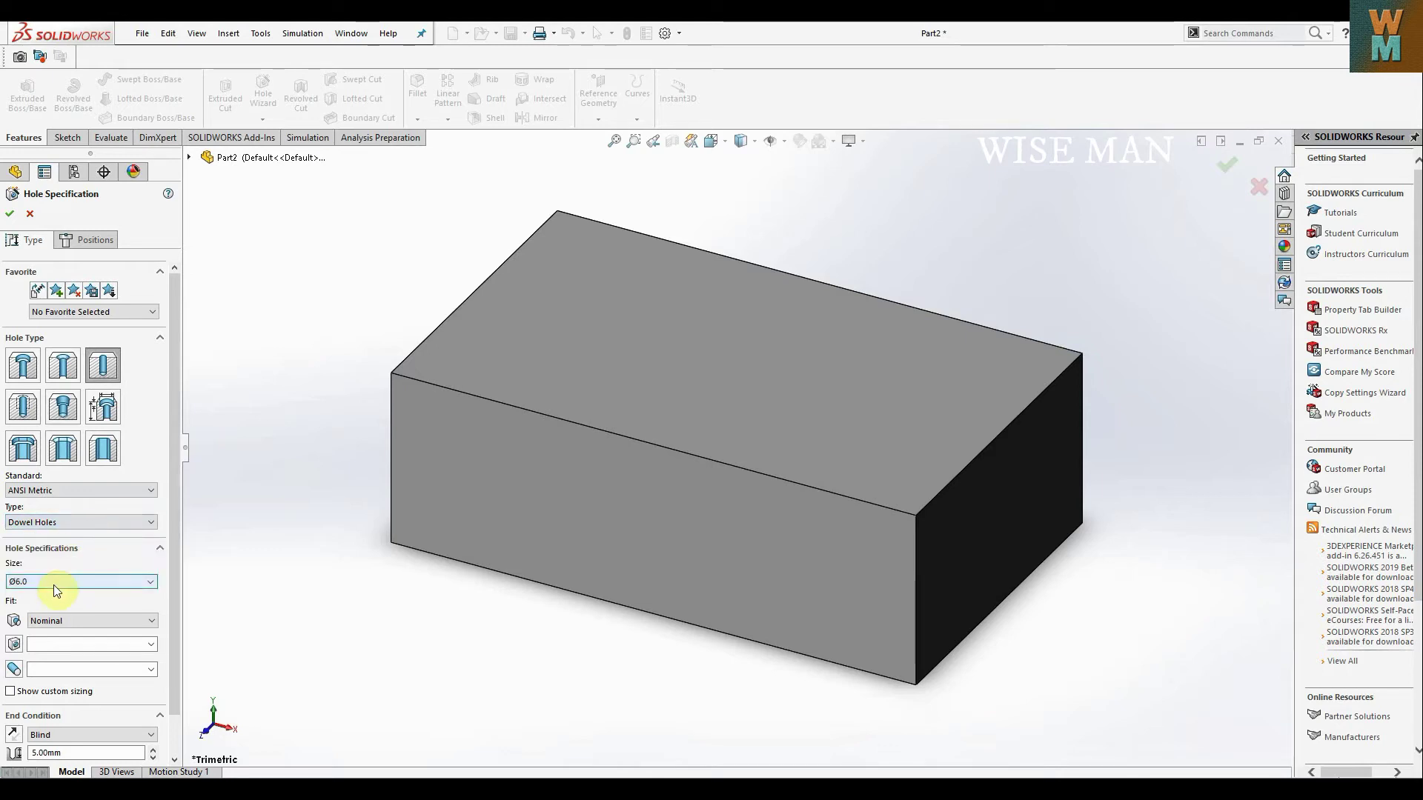
Step: Set the dowel hole's size to Ø10.0 and its fit to Nominal
{"action": "left_click", "coordinate": [53, 583]}
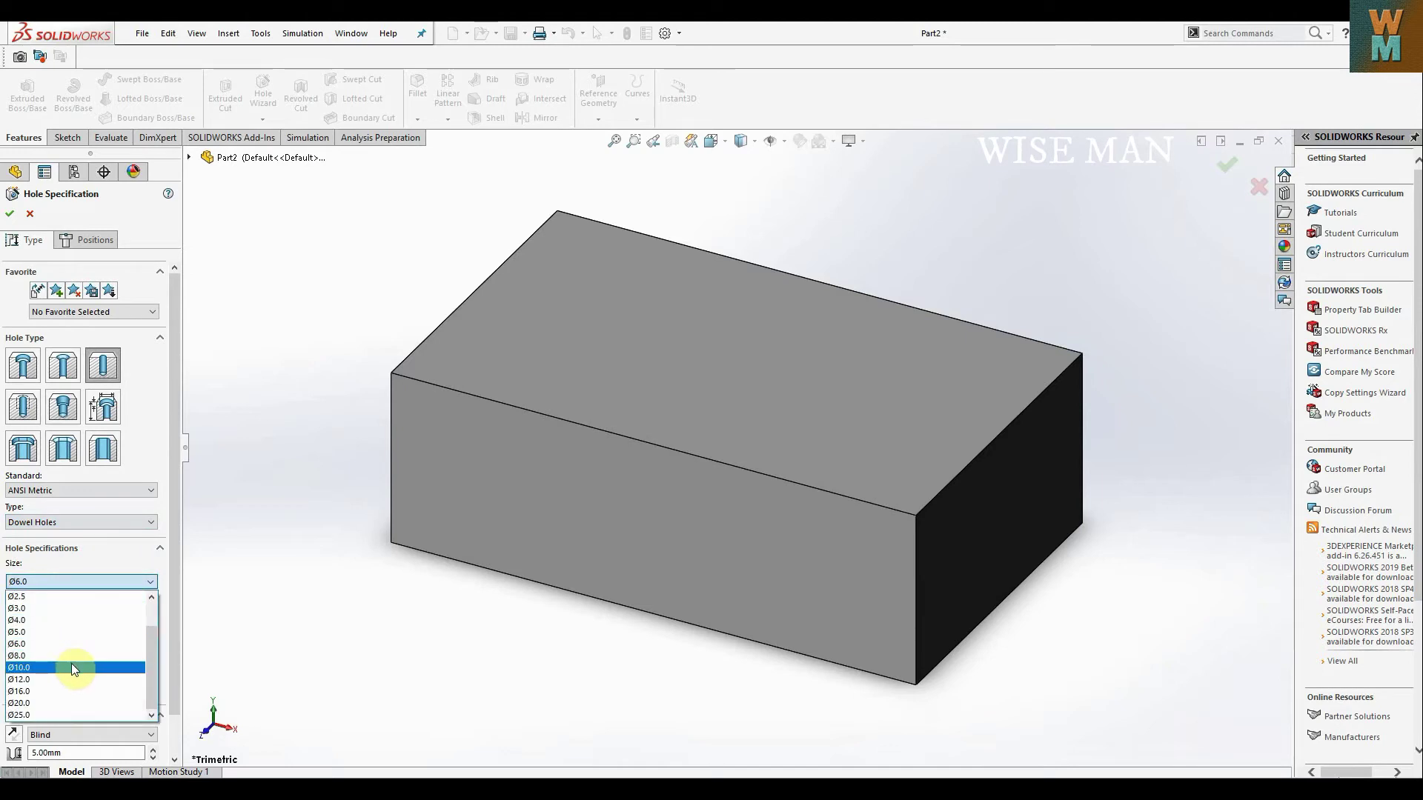
{"action": "left_click", "coordinate": [72, 668]}
{"action": "left_click", "coordinate": [74, 621]}
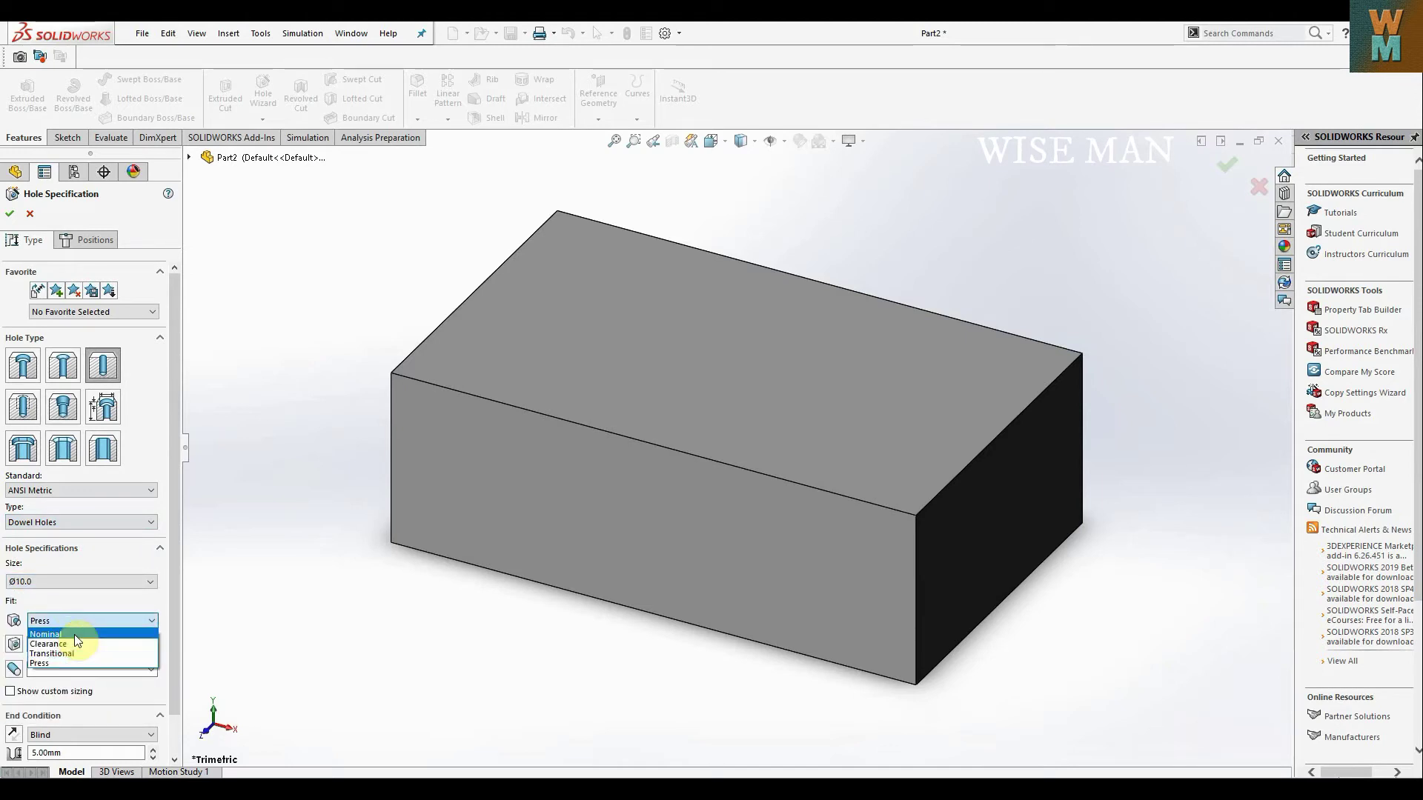
{"action": "left_click", "coordinate": [74, 634]}
Step: Give the hole a Blind end condition with a depth of 25 mm
{"action": "scroll", "coordinate": [169, 552], "scroll_direction": "down", "scroll_amount": 1}
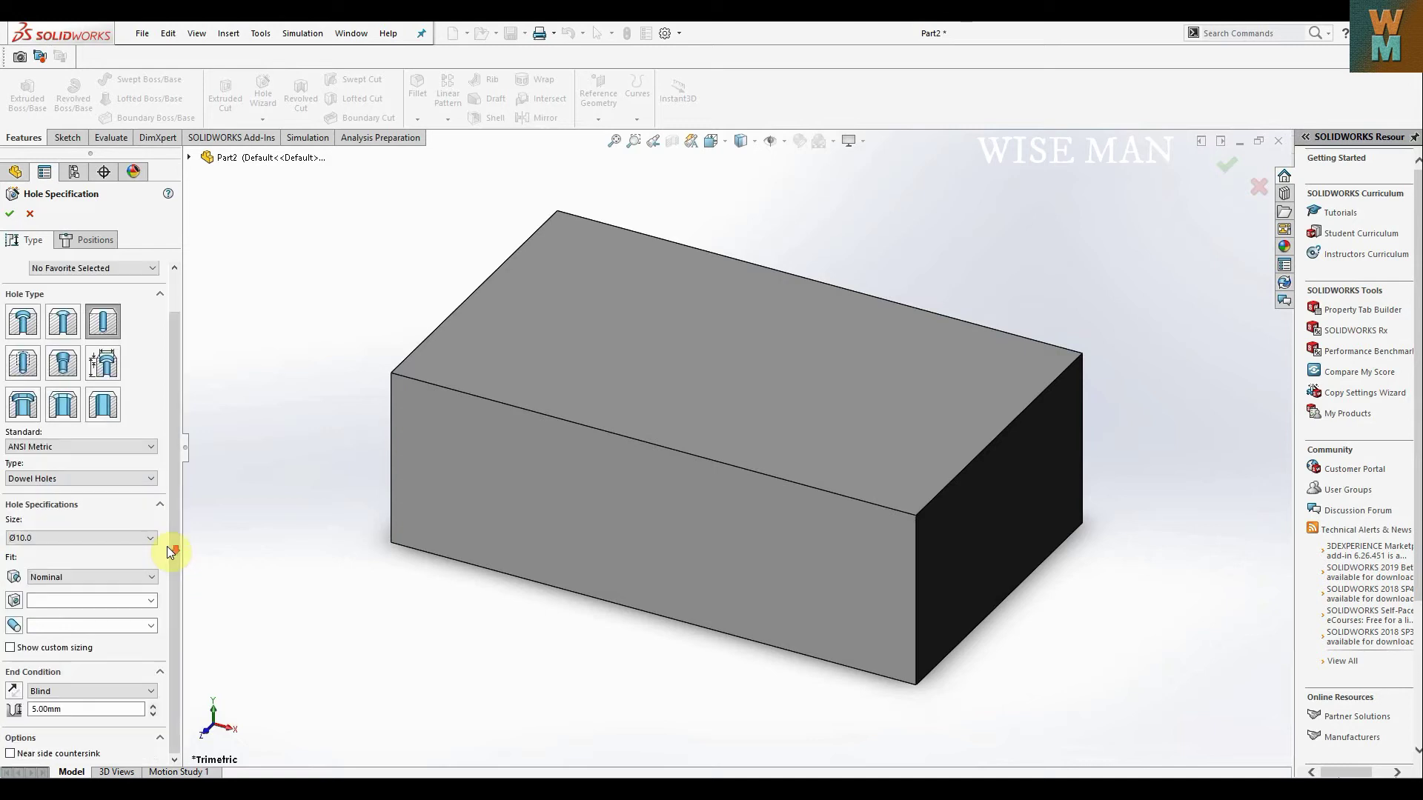
{"action": "left_click", "coordinate": [51, 693]}
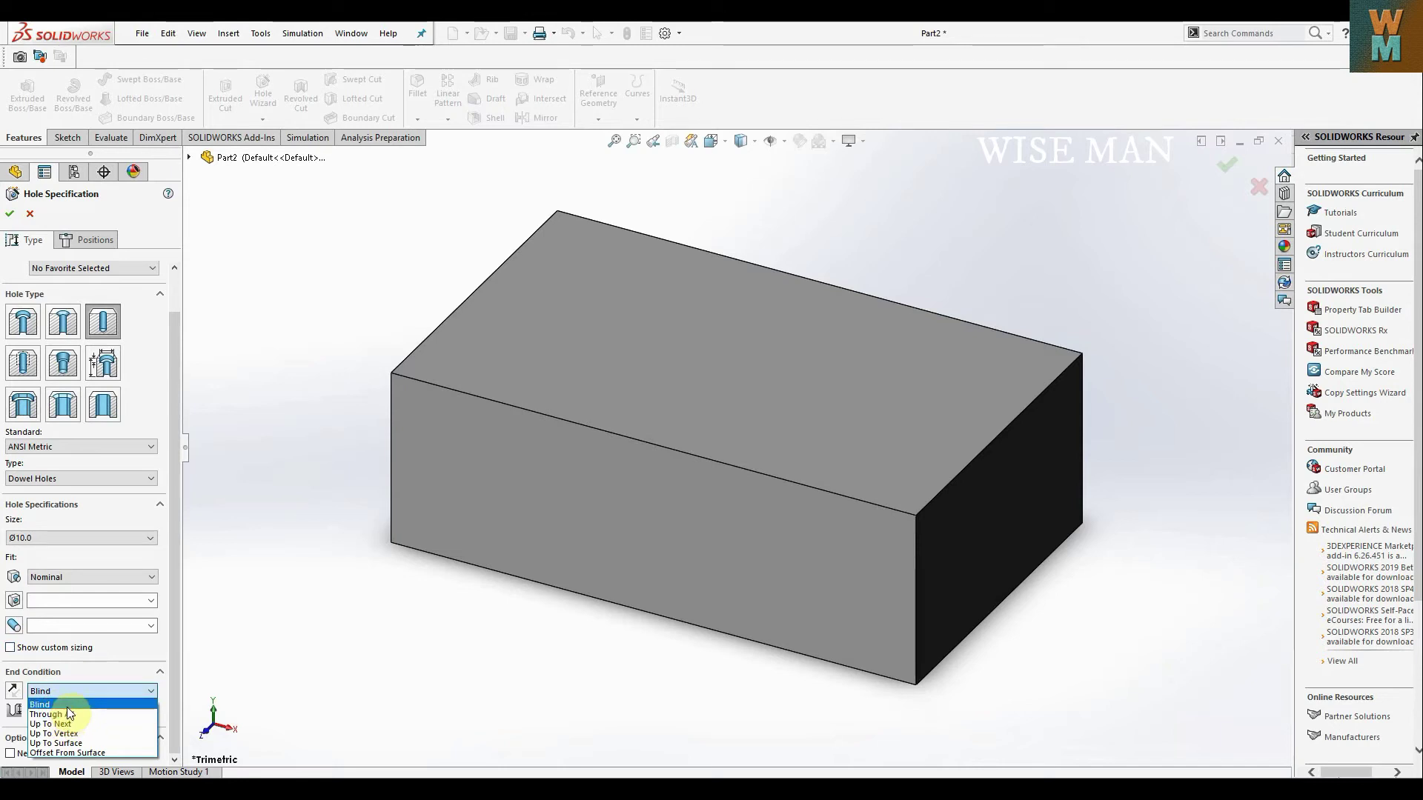
{"action": "left_click", "coordinate": [77, 705]}
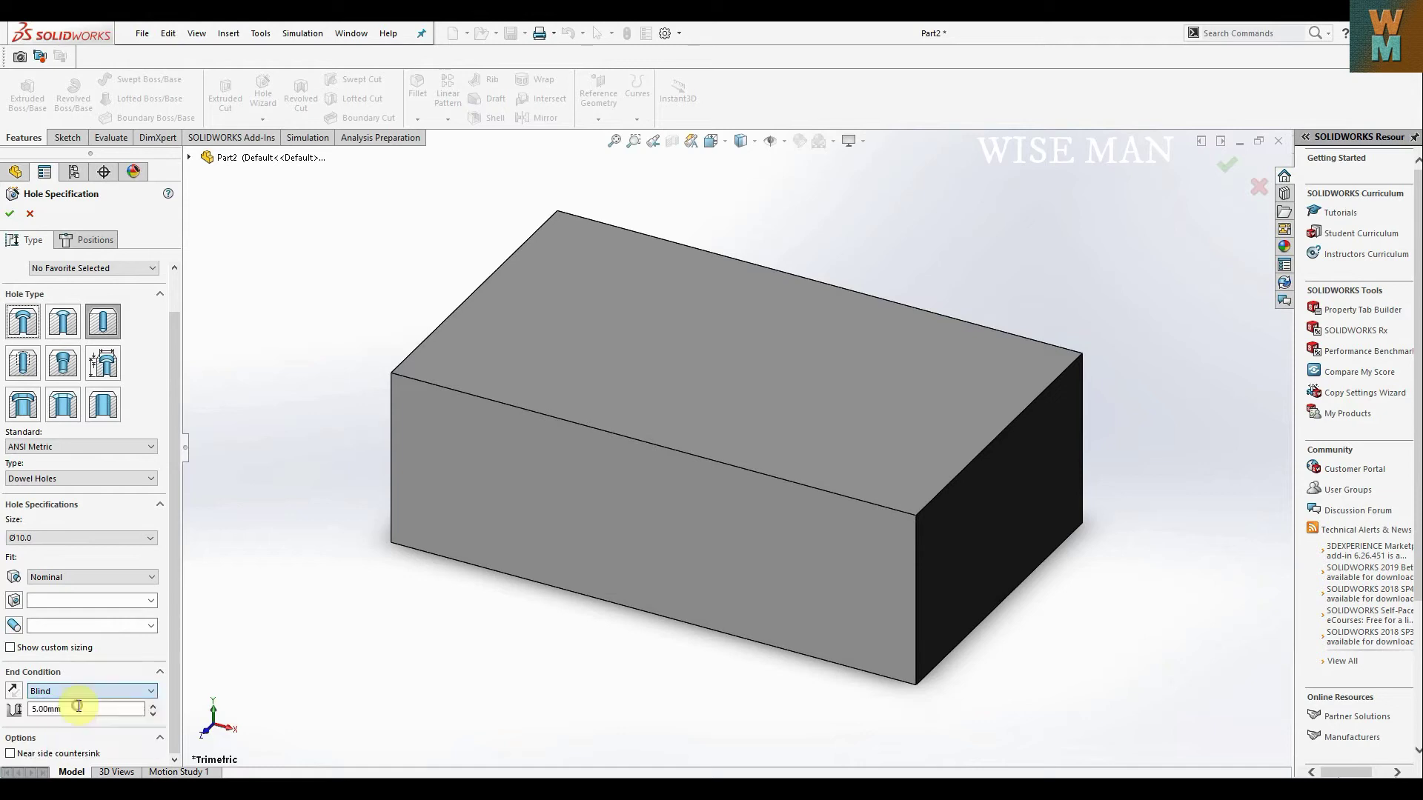
{"action": "left_click", "coordinate": [77, 706]}
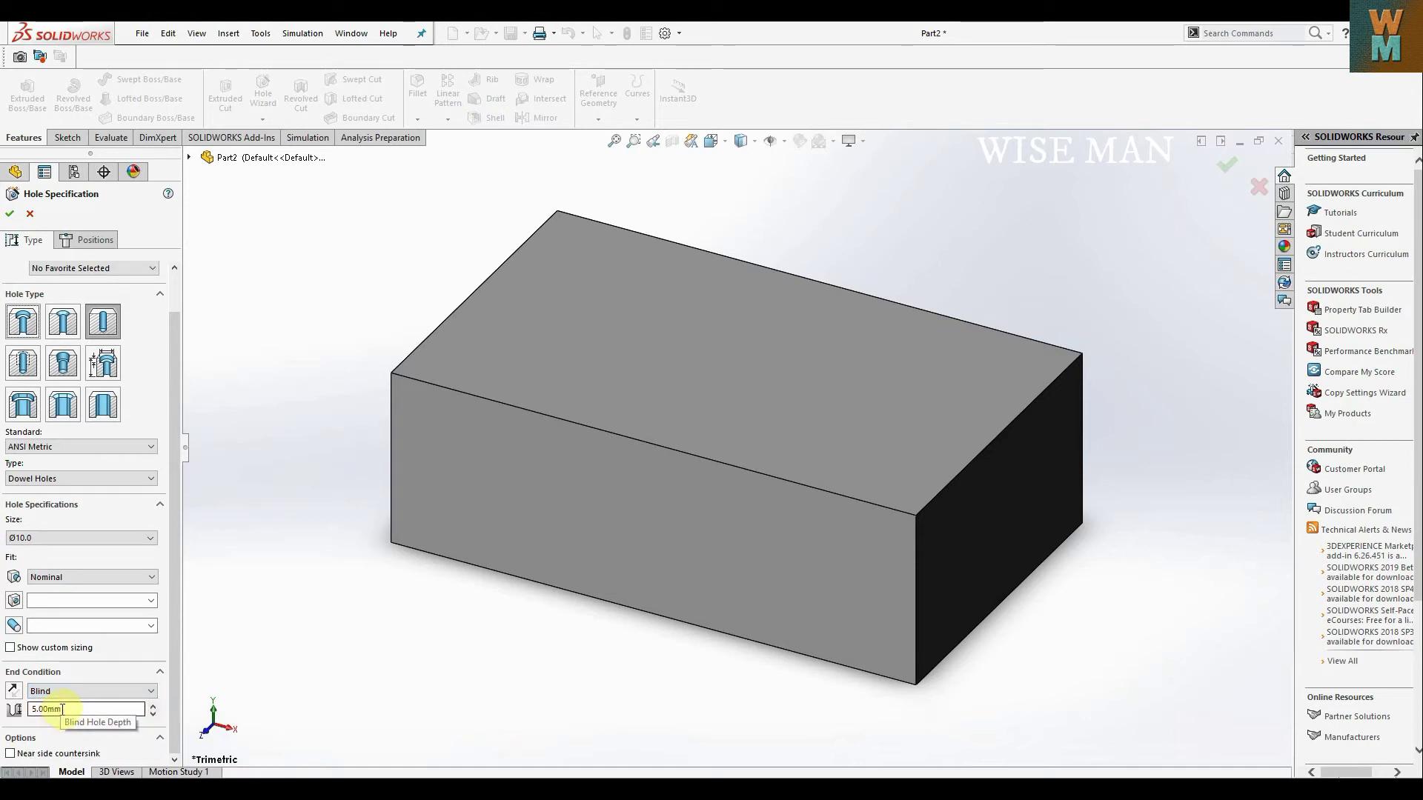
{"action": "double_click", "coordinate": [68, 709]}
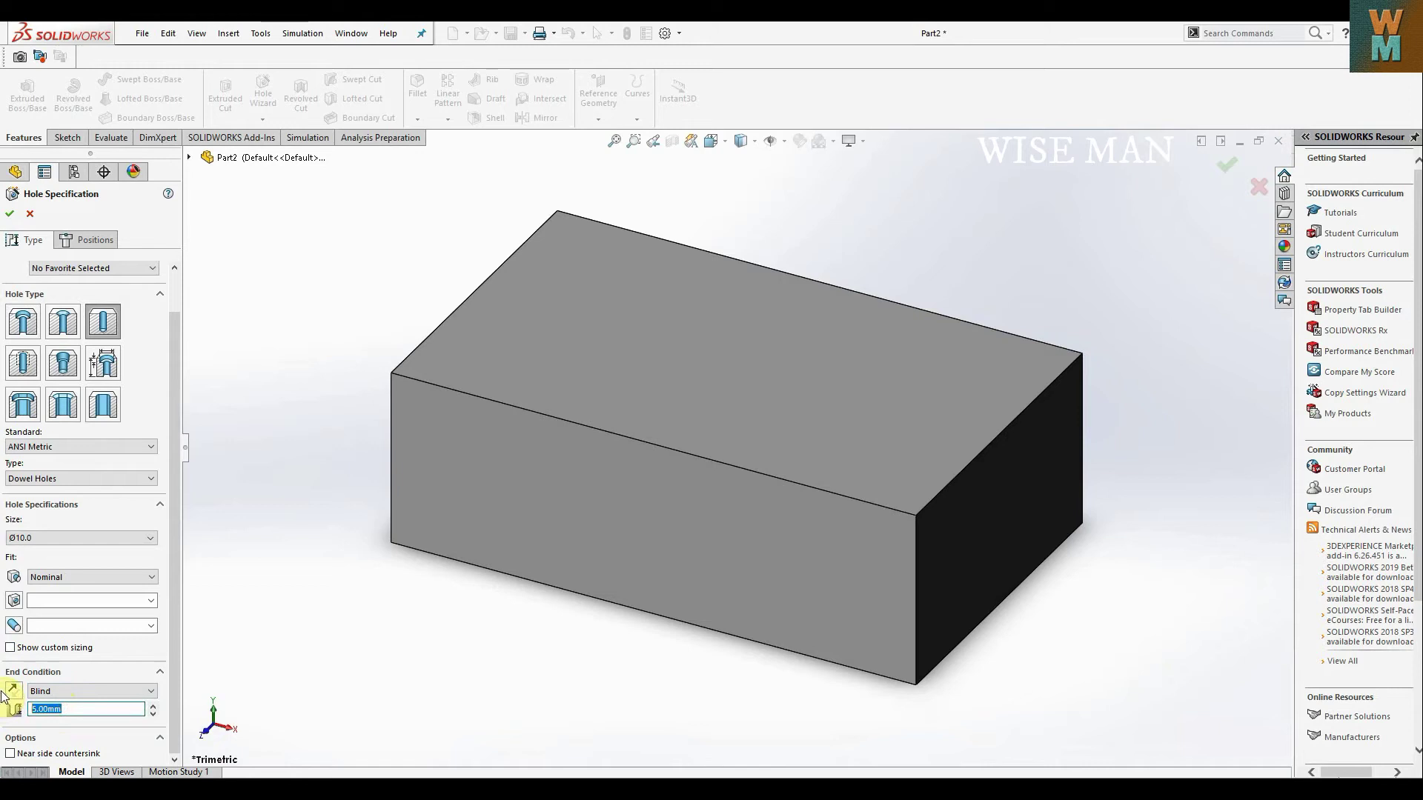
{"action": "left_click", "coordinate": [407, 477]}
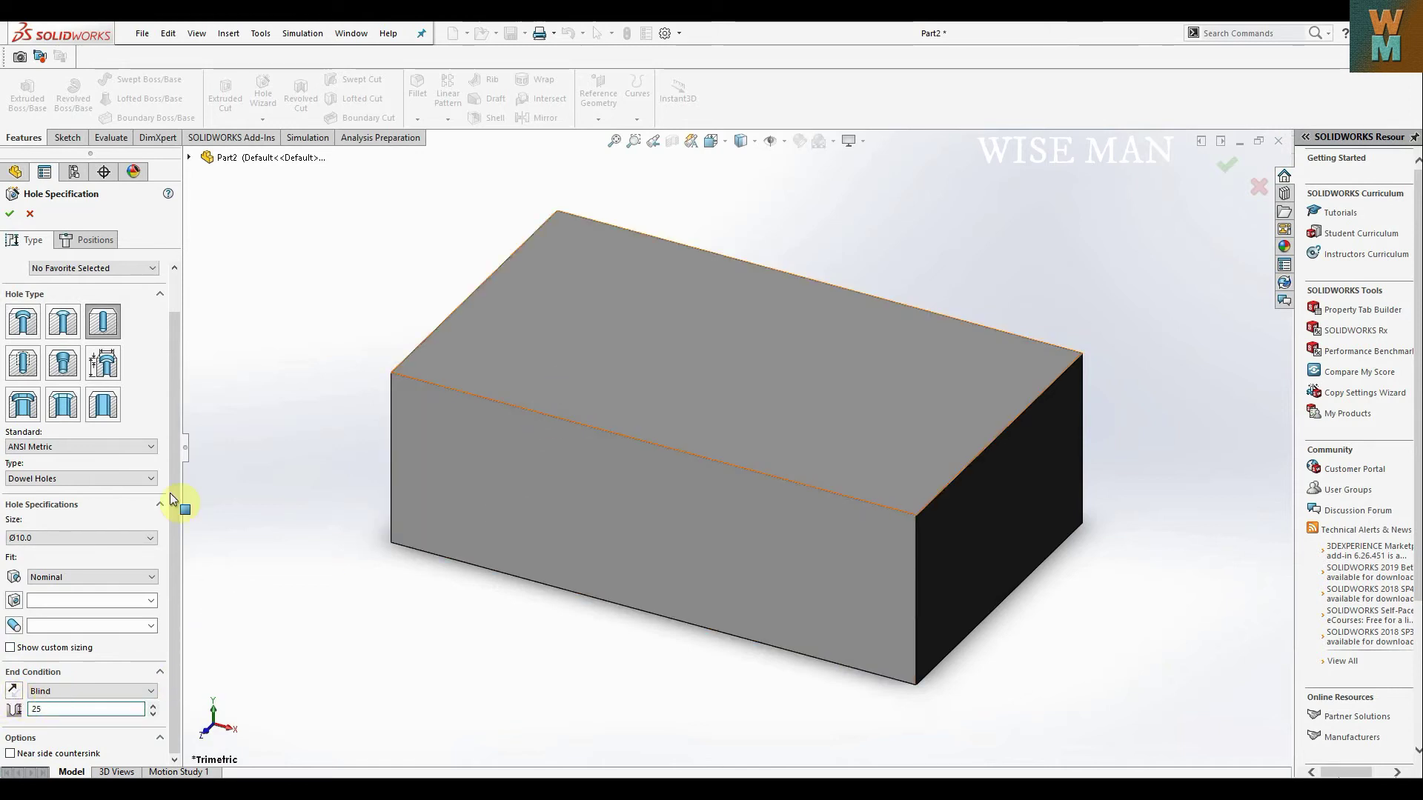
Step: Place the dowel hole at the centre of the block's top face and finish the feature
{"action": "left_click", "coordinate": [84, 241]}
{"action": "left_click", "coordinate": [785, 385]}
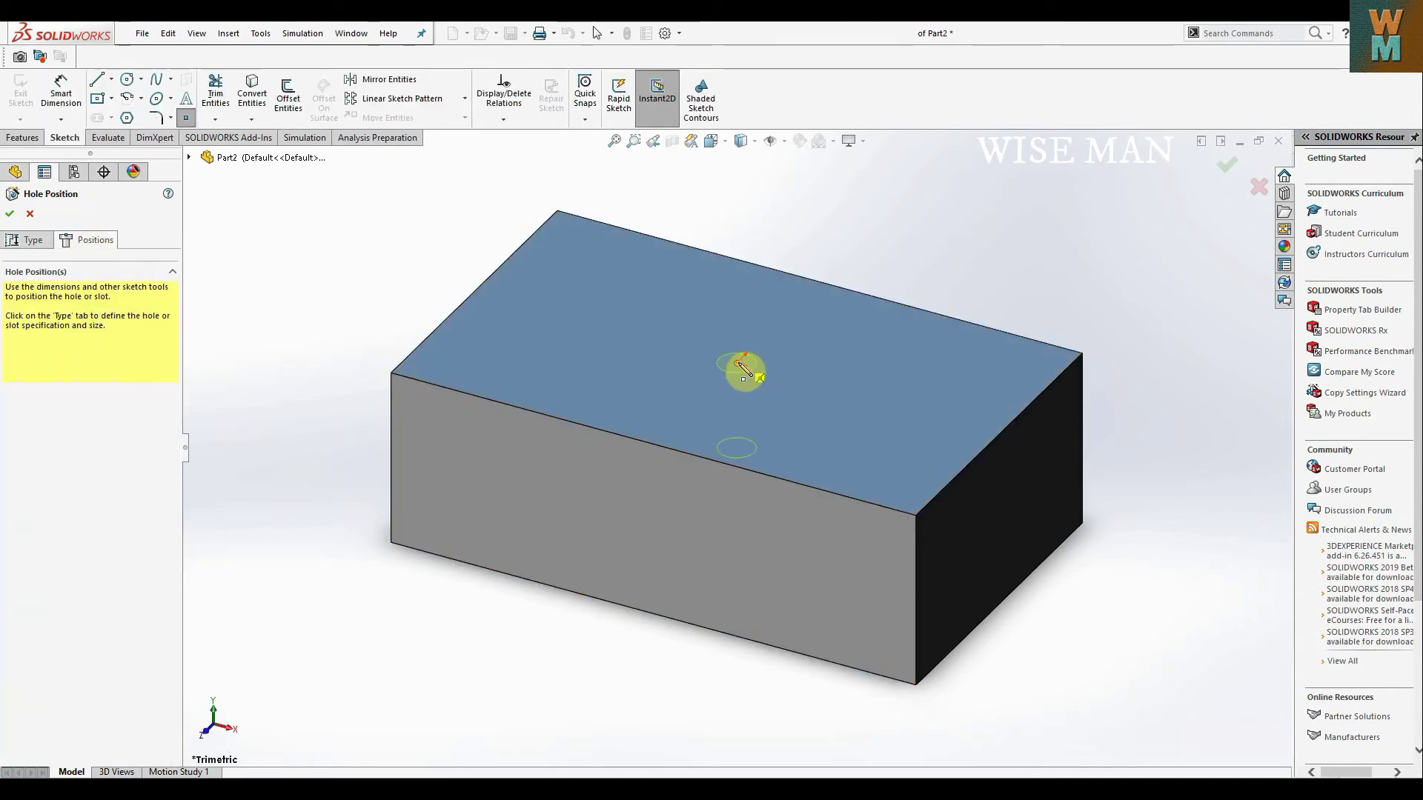
{"action": "left_click", "coordinate": [737, 363]}
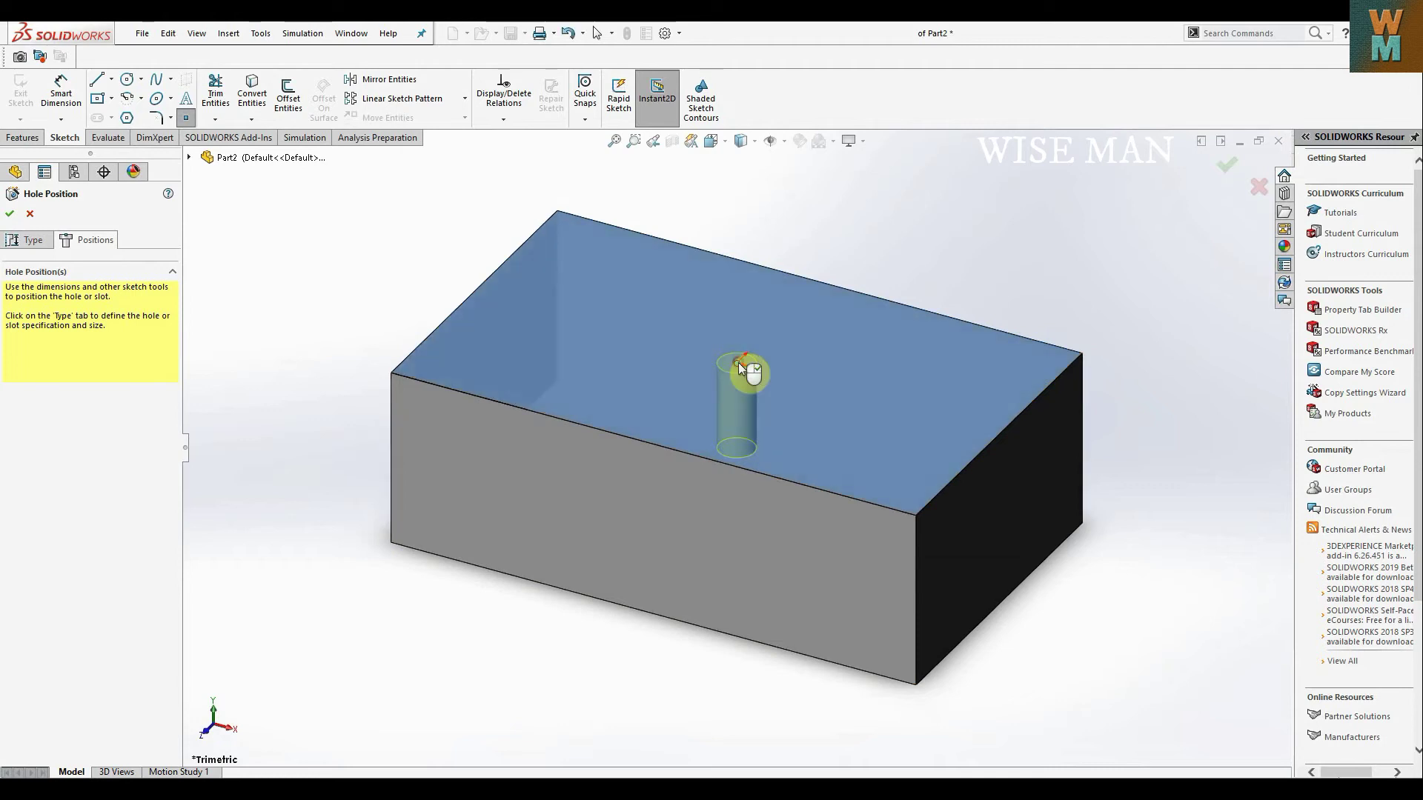
{"action": "left_click", "coordinate": [8, 216]}
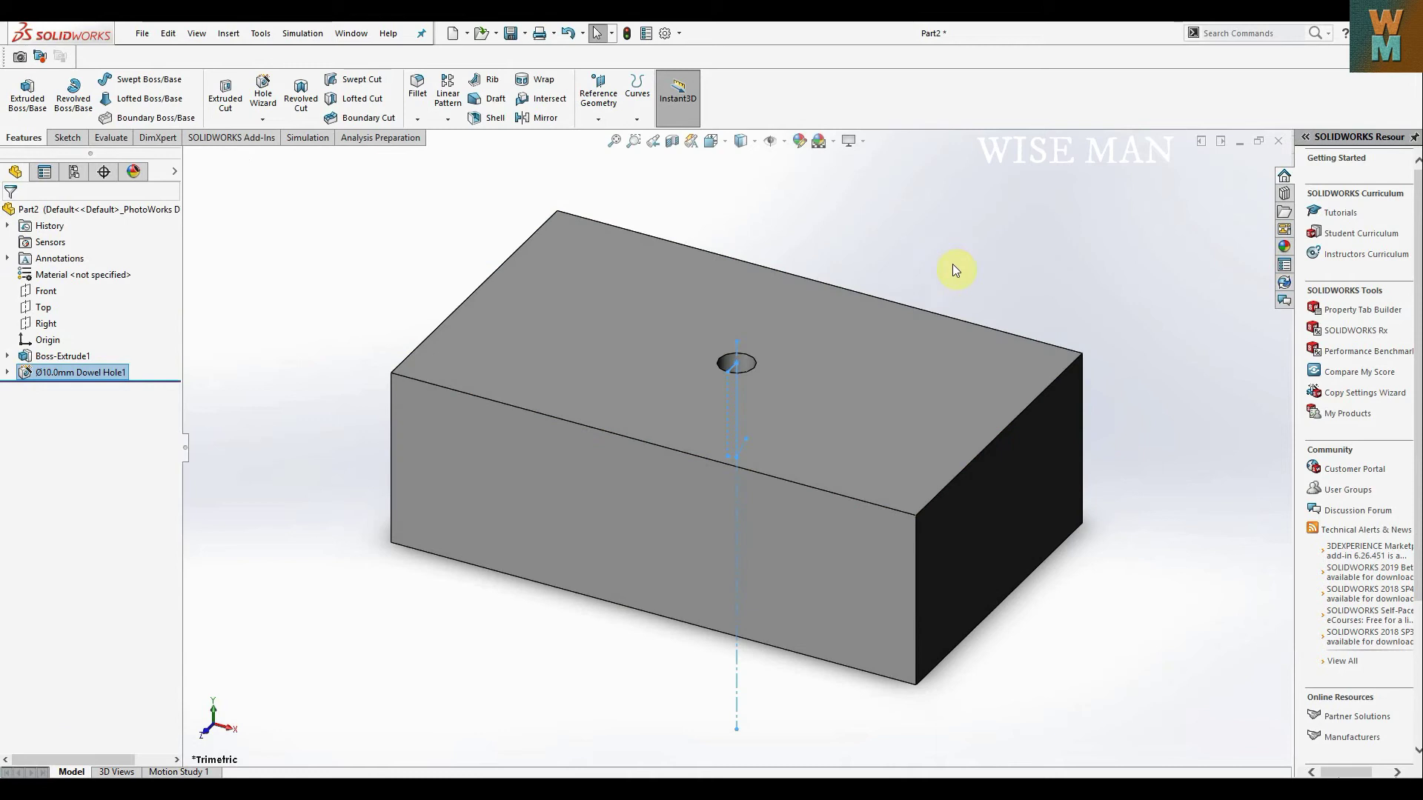
Step: Examine the dowel hole from above and select its conical bottom face
{"action": "left_click", "coordinate": [1179, 570]}
{"action": "mouse_move", "coordinate": [1182, 620]}
{"action": "middle_mouse_down"}
{"action": "mouse_move", "coordinate": [1121, 413]}
{"action": "mouse_move", "coordinate": [1167, 591]}
{"action": "mouse_move", "coordinate": [1257, 618]}
{"action": "mouse_move", "coordinate": [1172, 626]}
{"action": "middle_mouse_up"}
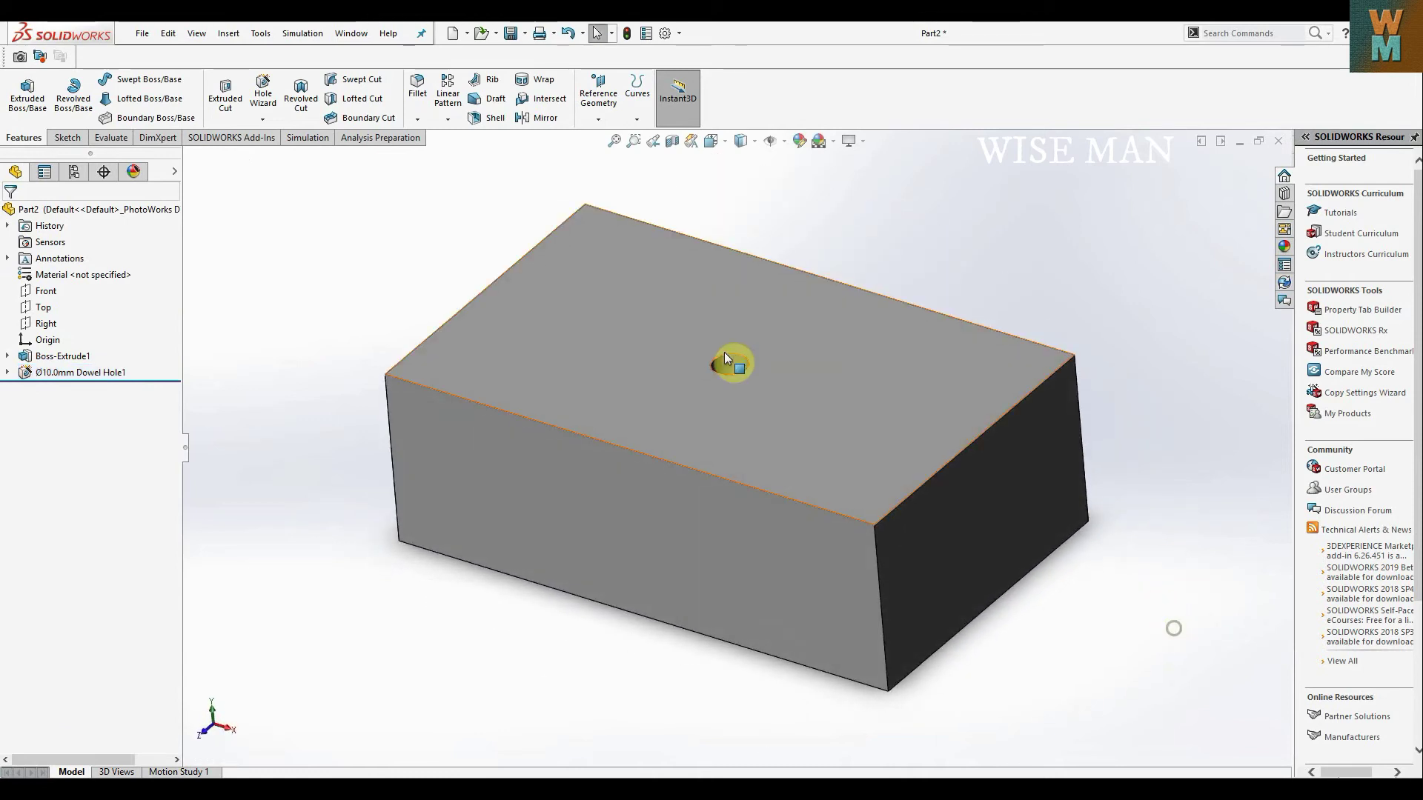
{"action": "scroll", "coordinate": [745, 397], "scroll_direction": "down", "scroll_amount": 5}
{"action": "middle_click_drag", "start_coordinate": [883, 339], "coordinate": [878, 519]}
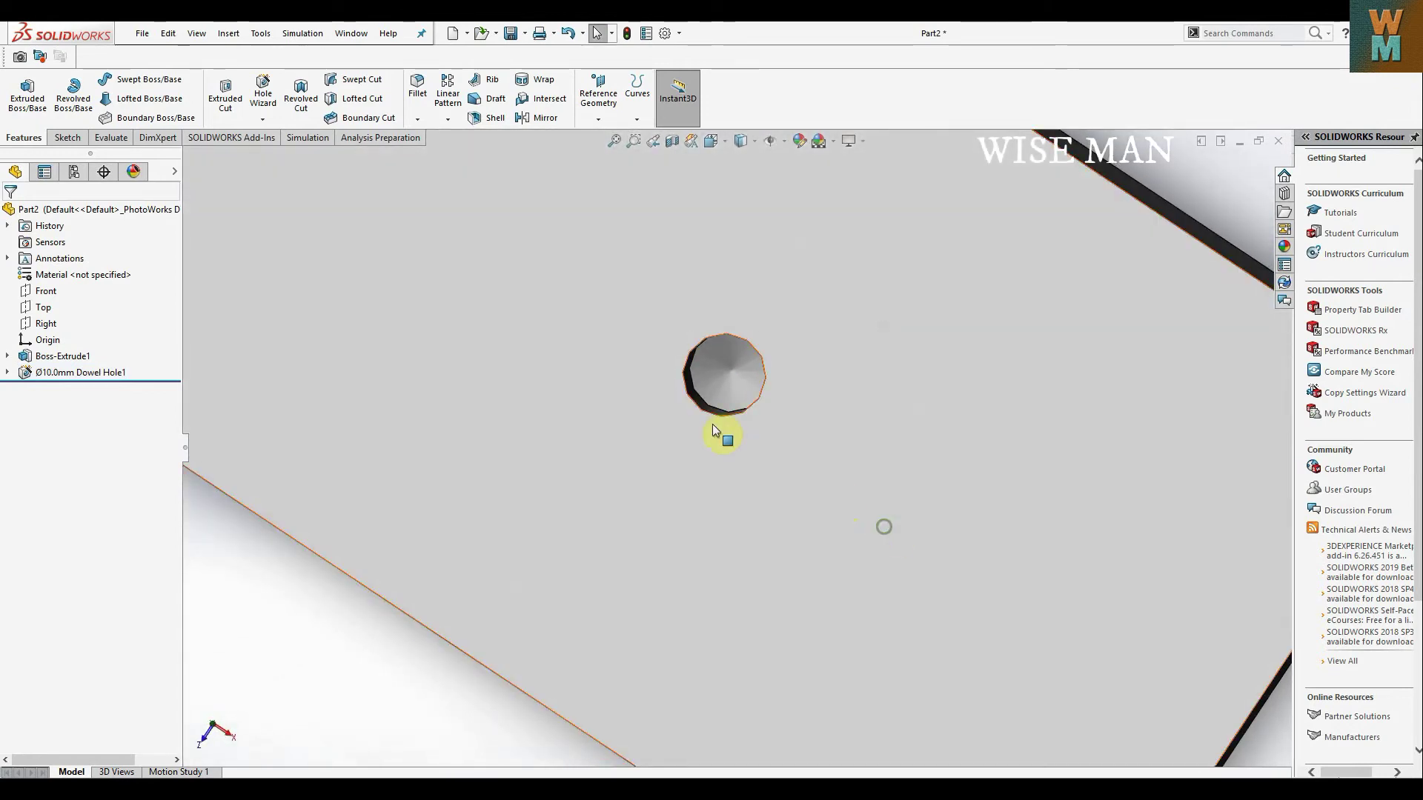
{"action": "left_click", "coordinate": [737, 379]}
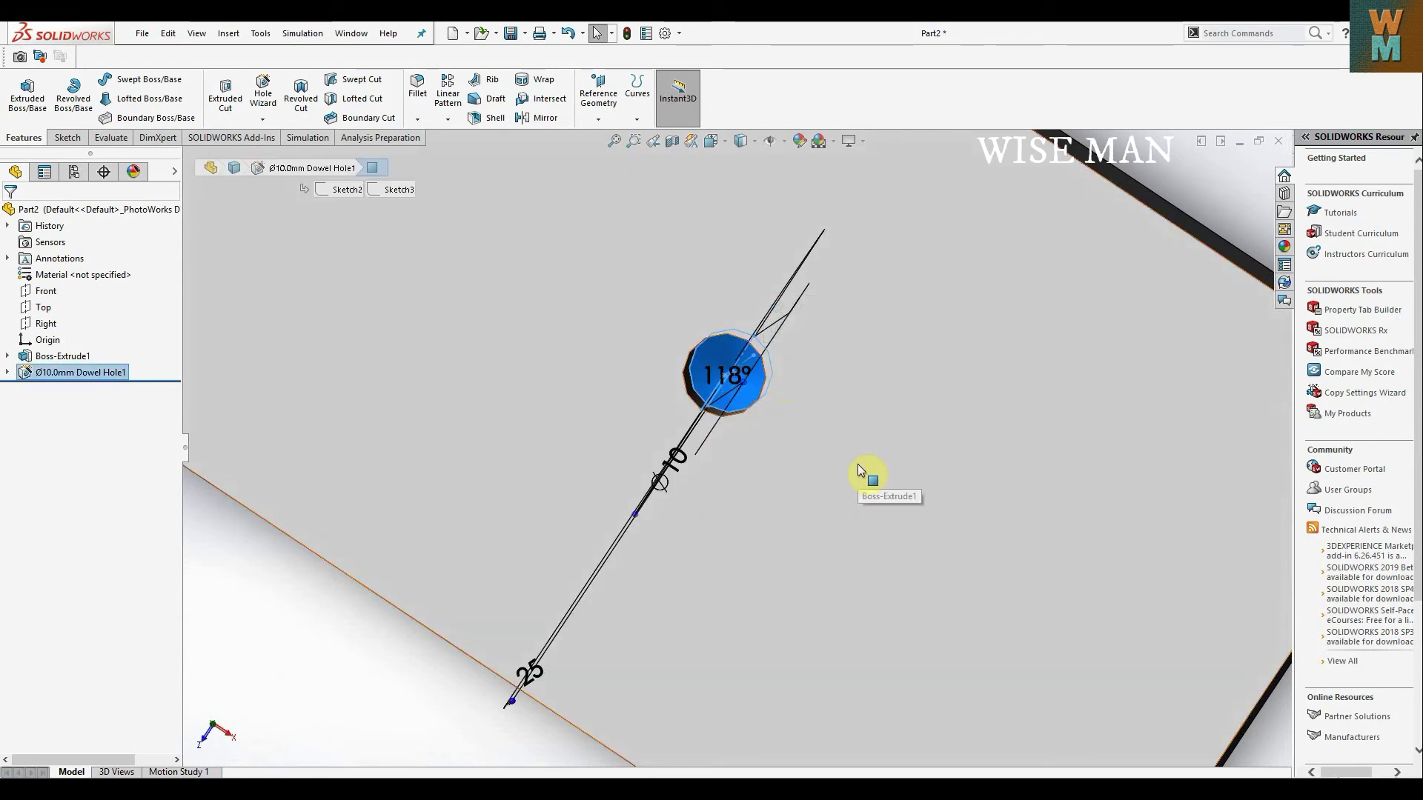
Step: Examine the dowel hole's diameter, depth and tip-angle dimensions against the whole block, and clear the selection
{"action": "middle_click_drag", "start_coordinate": [858, 466], "coordinate": [957, 556]}
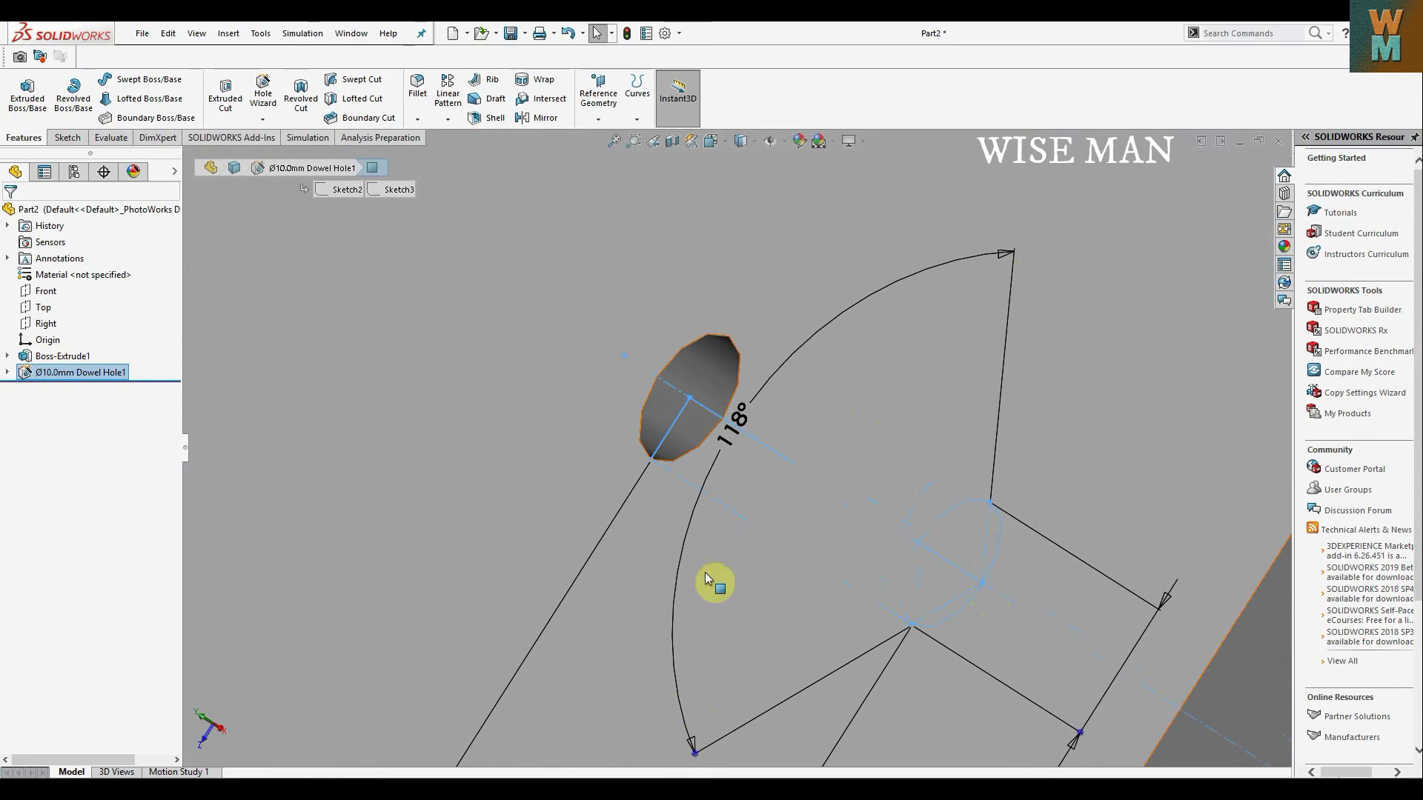
{"action": "key", "text": "f"}
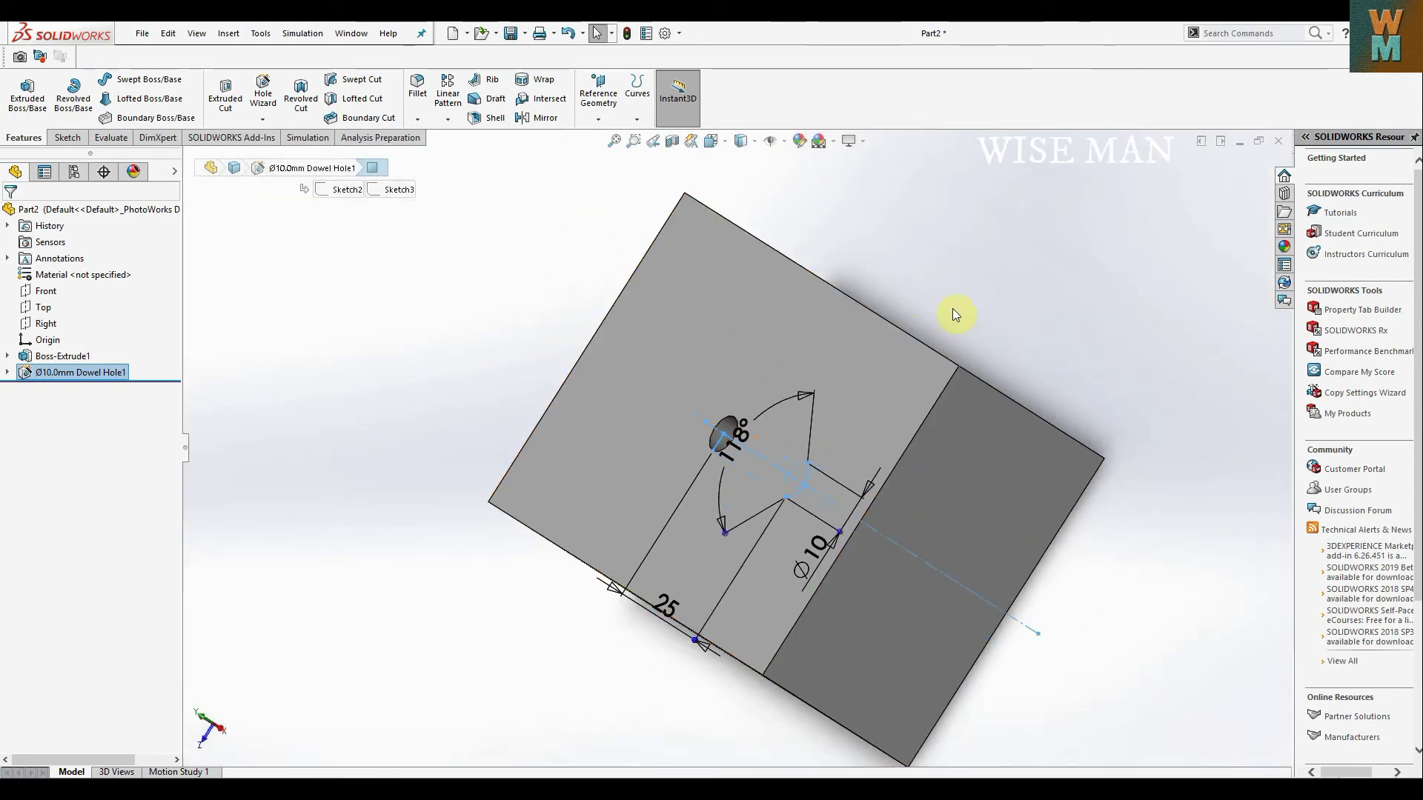
{"action": "left_click", "coordinate": [616, 139]}
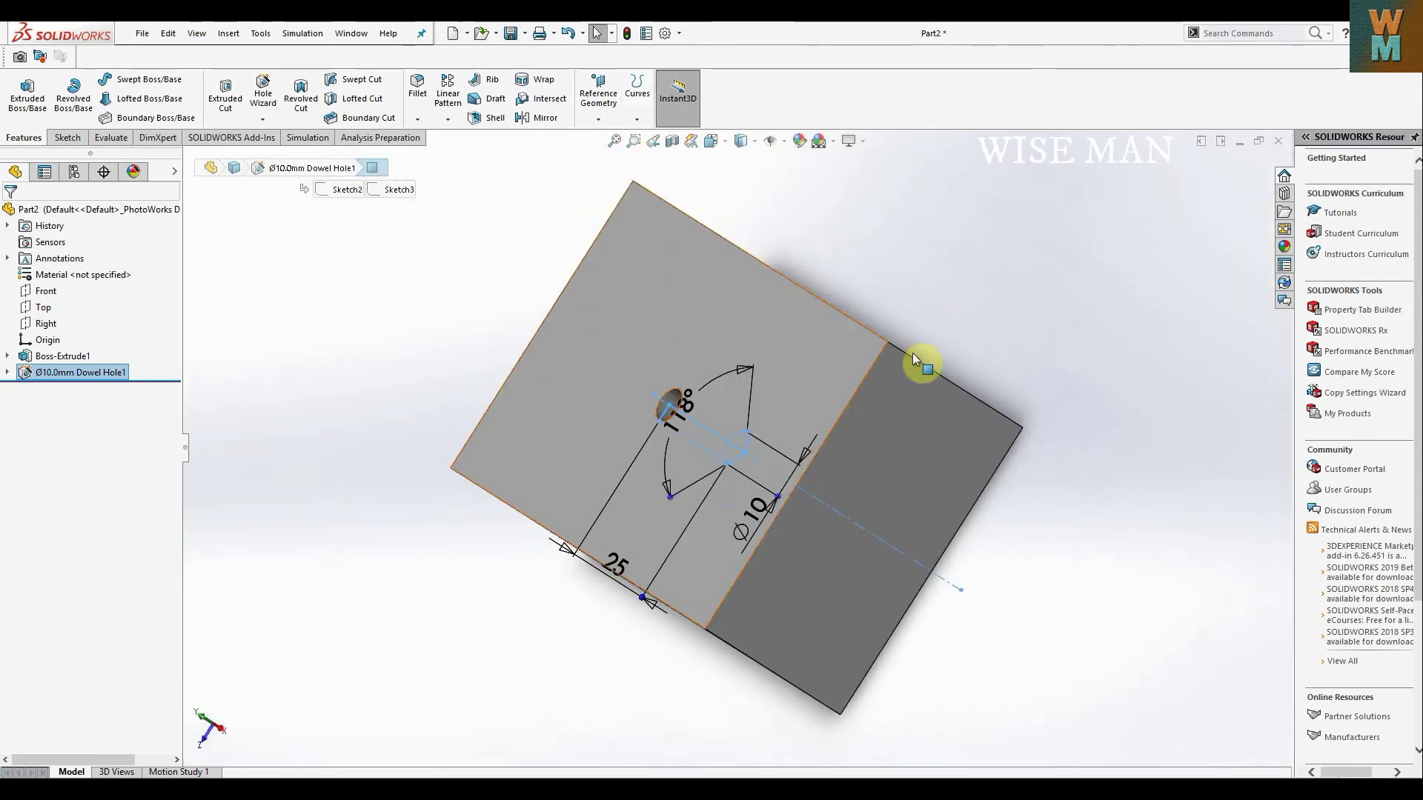
{"action": "middle_click_drag", "start_coordinate": [989, 316], "coordinate": [1033, 308]}
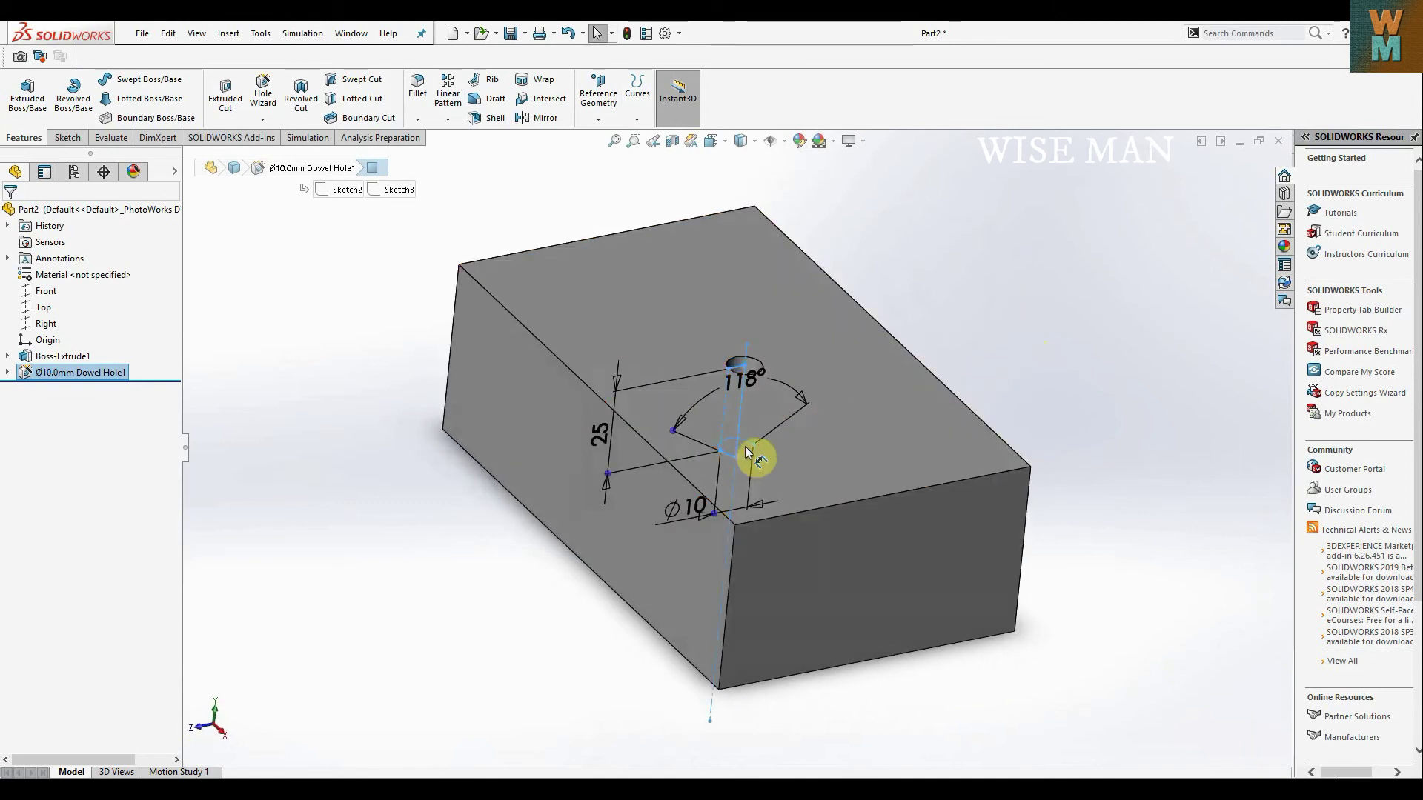
{"action": "left_click", "coordinate": [1095, 234]}
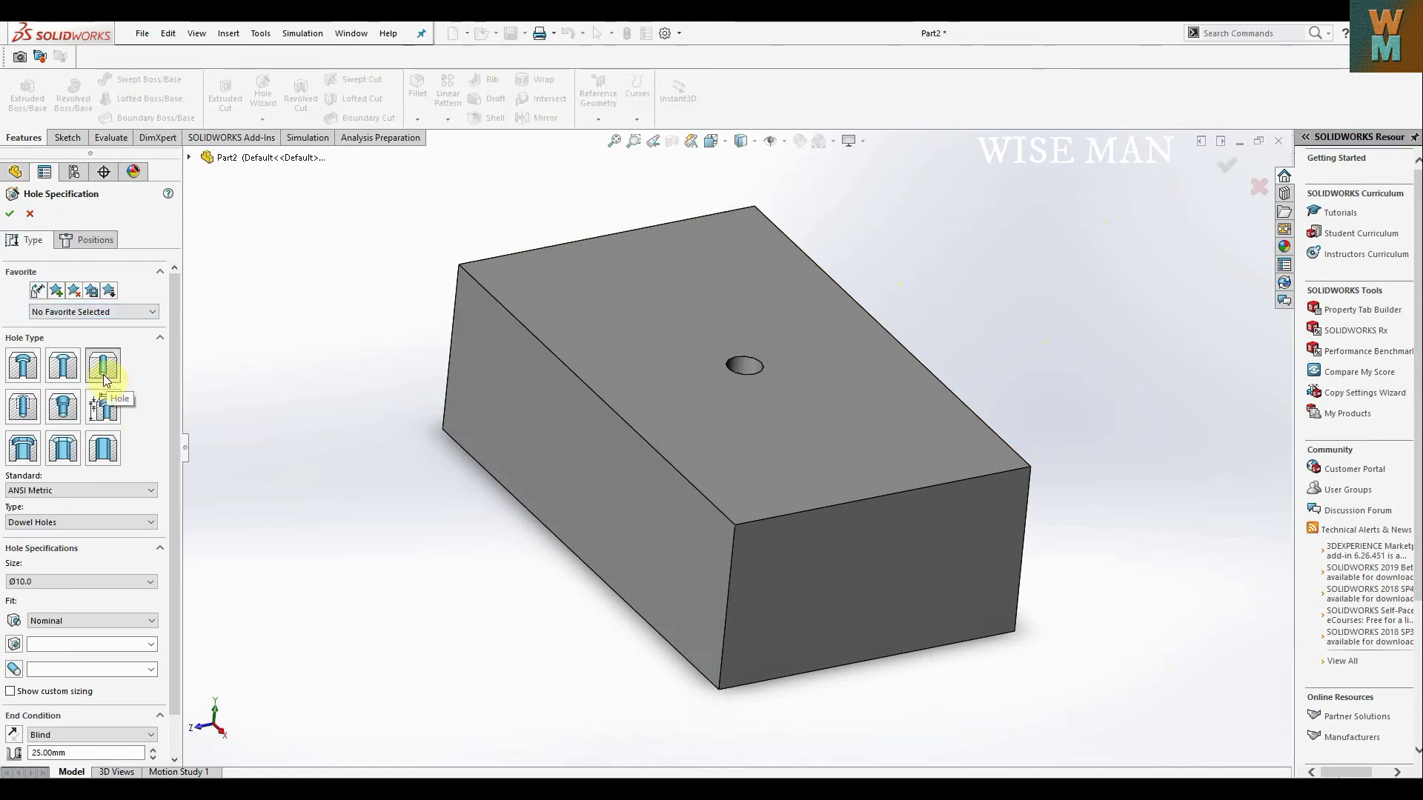
Step: Add a second Ø10.0 dowel hole, blind 25 mm deep, at the midpoint of the top face's short front edge
{"action": "left_click", "coordinate": [89, 239]}
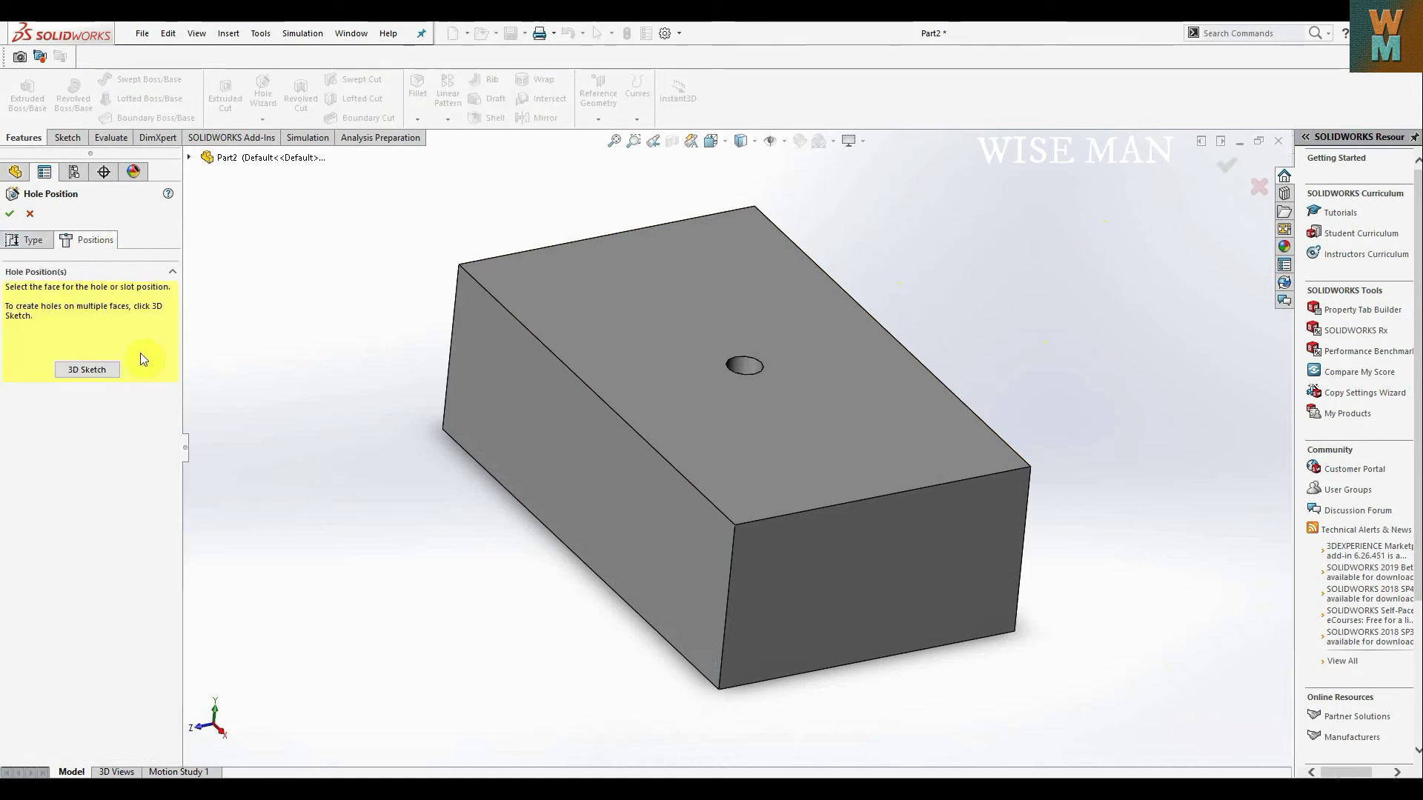
{"action": "left_click", "coordinate": [714, 427]}
{"action": "left_click", "coordinate": [869, 508]}
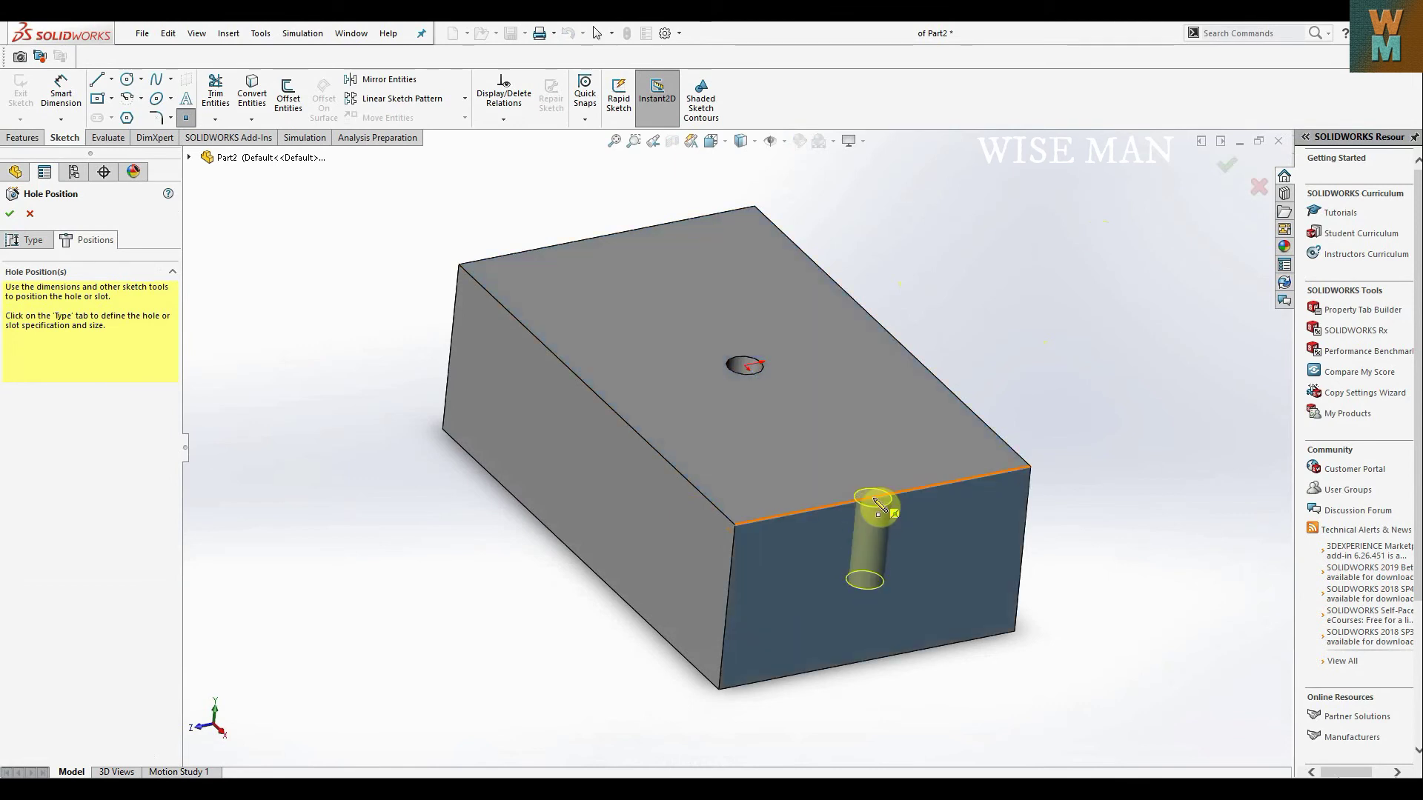
{"action": "left_click", "coordinate": [883, 497]}
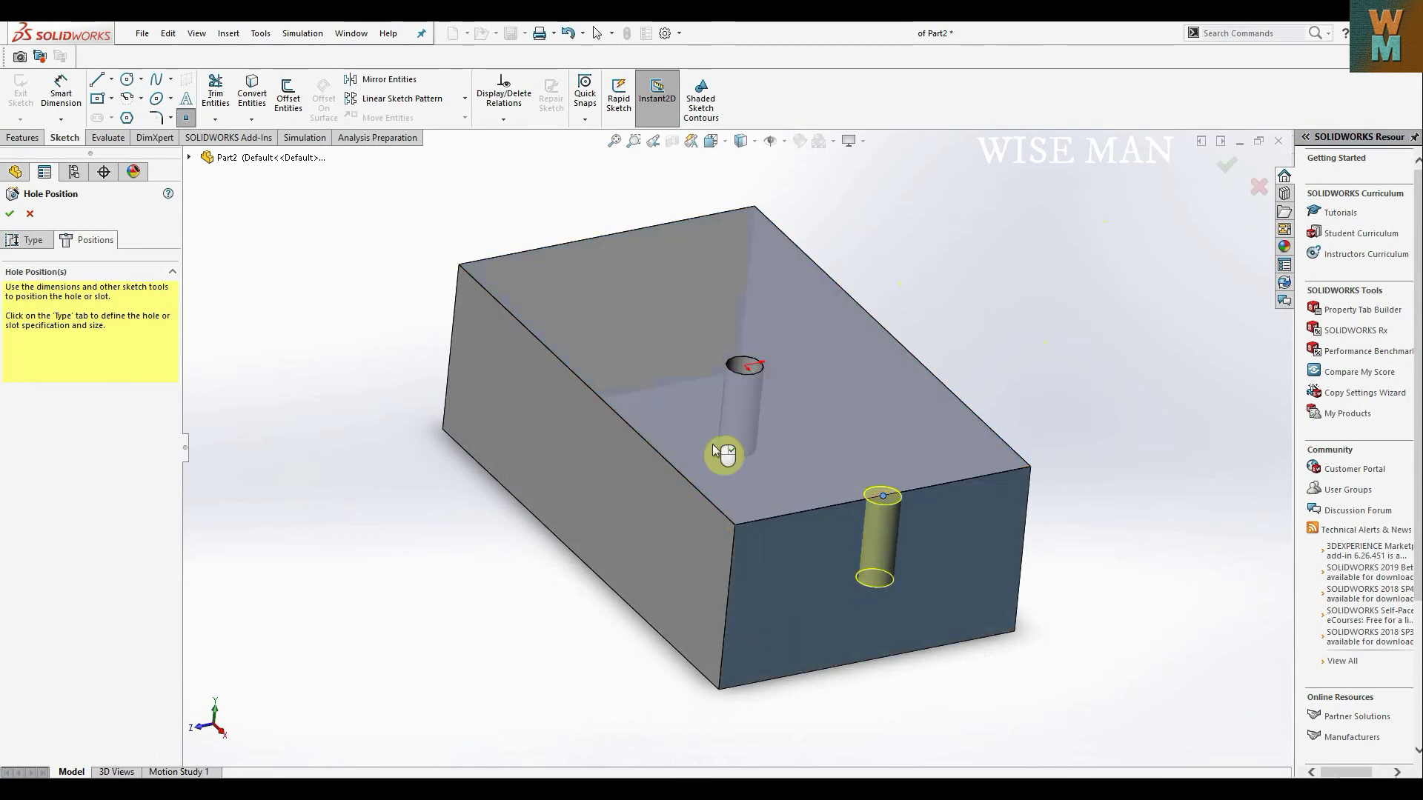
{"action": "left_click", "coordinate": [9, 213]}
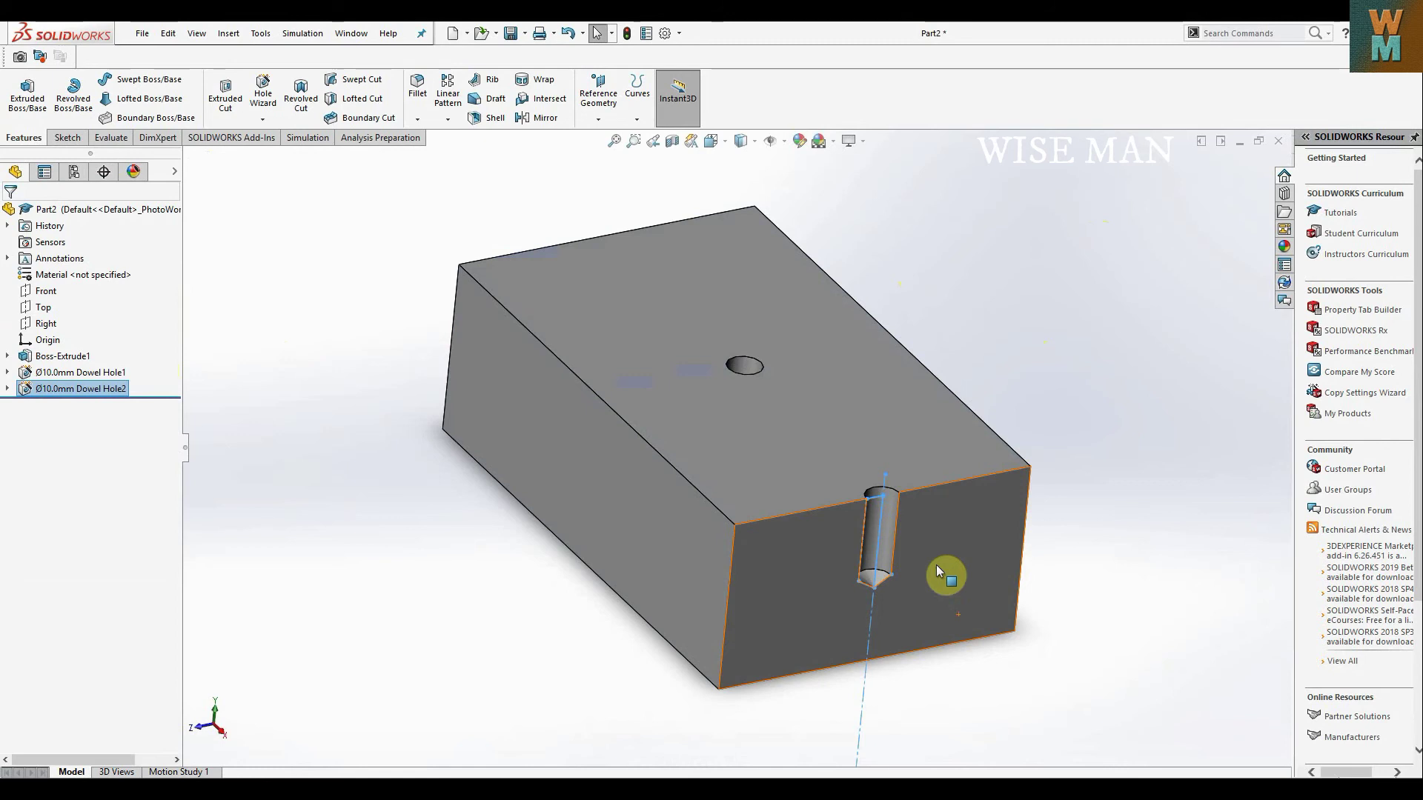
Step: Examine the exposed profile and conical tip of the second dowel hole on the block's end face
{"action": "scroll", "coordinate": [988, 547], "scroll_direction": "down", "scroll_amount": 3}
{"action": "key", "text": "Escape"}
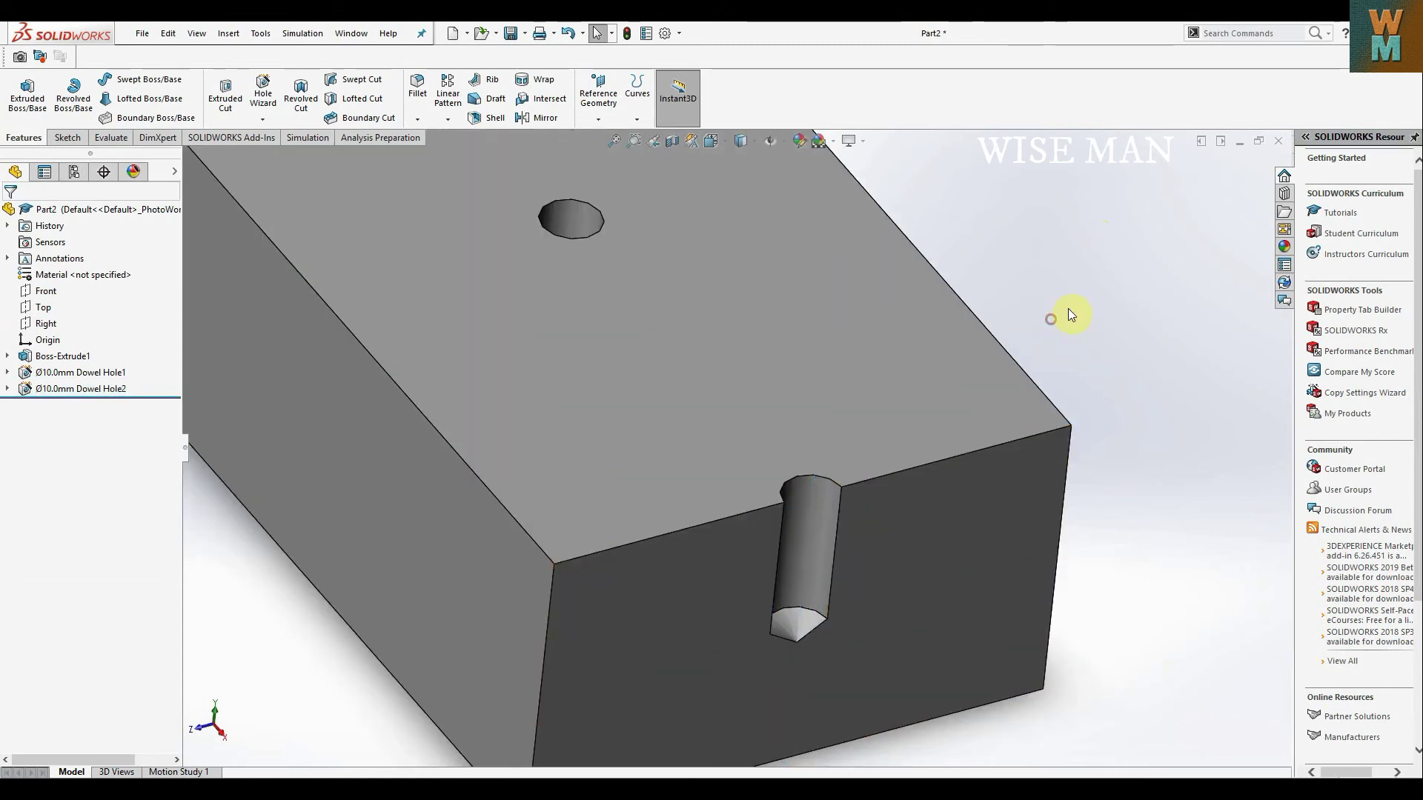
{"action": "middle_click_drag", "start_coordinate": [1228, 638], "coordinate": [1186, 596]}
{"action": "scroll", "coordinate": [880, 656], "scroll_direction": "up", "scroll_amount": 3}
{"action": "scroll", "coordinate": [678, 534], "scroll_direction": "down", "scroll_amount": 5}
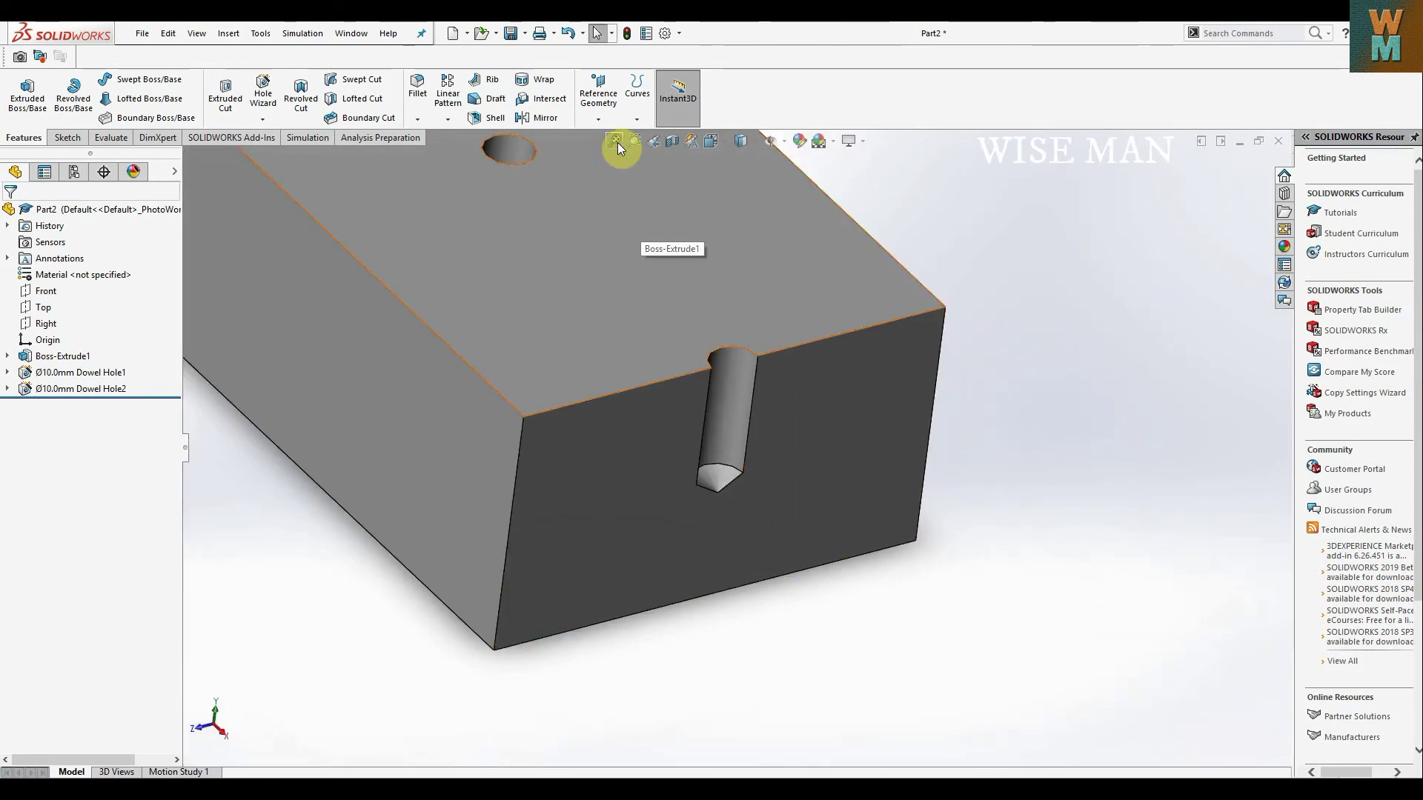
{"action": "left_click", "coordinate": [616, 142]}
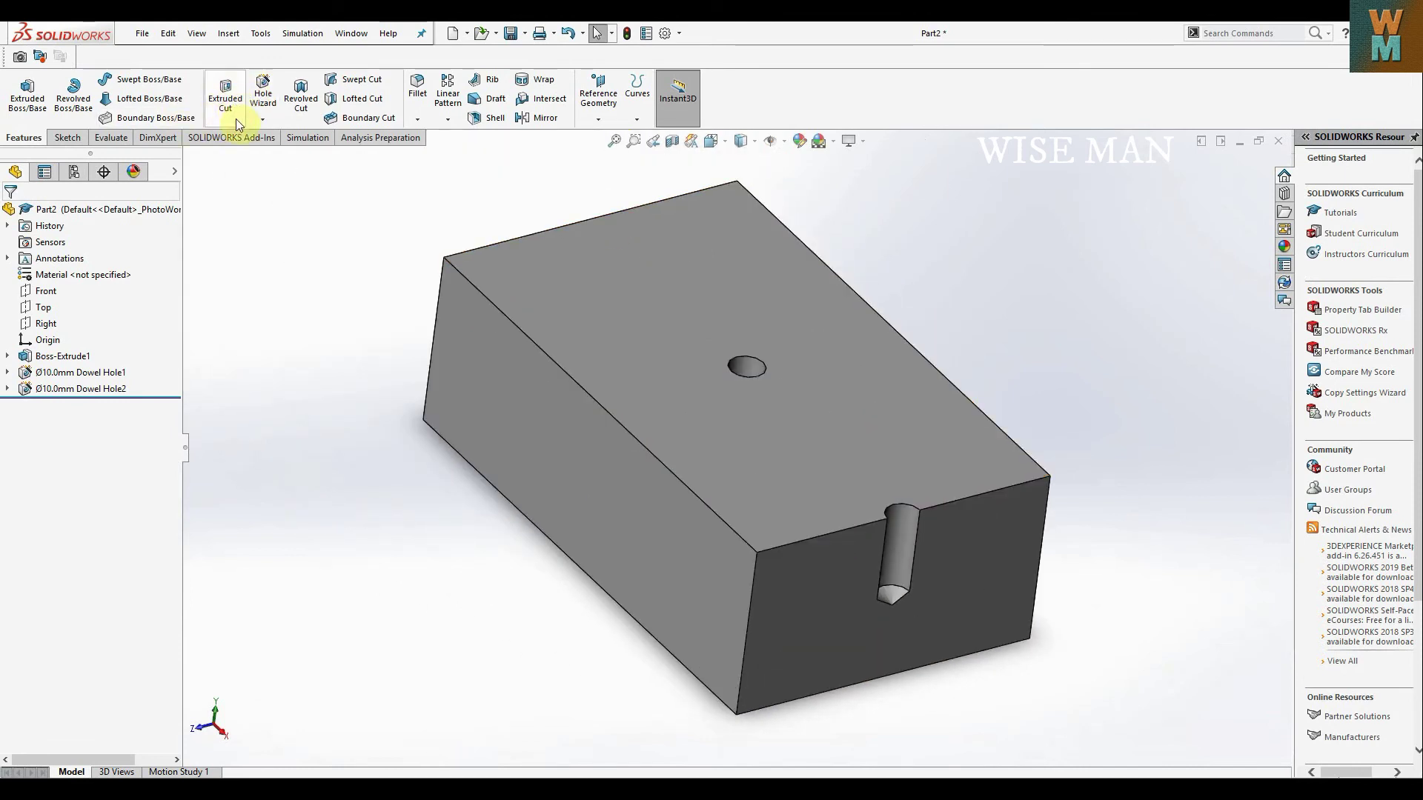
Step: Sketch a circle of about 6.5 mm radius on the top face, centred about 37 mm from the origin towards the edge hole
{"action": "left_click", "coordinate": [66, 138]}
{"action": "left_click", "coordinate": [22, 87]}
{"action": "left_click", "coordinate": [604, 280]}
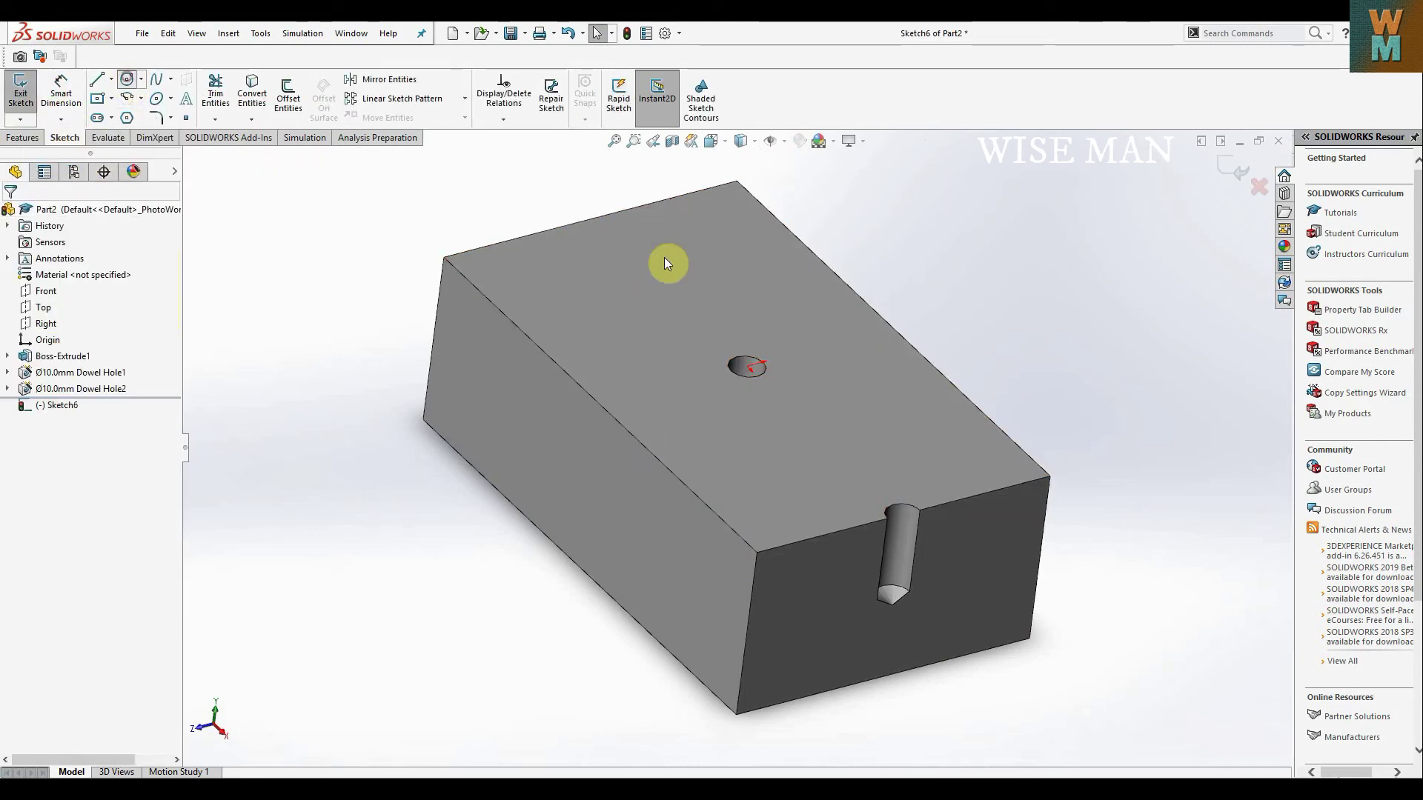
{"action": "left_click", "coordinate": [131, 82]}
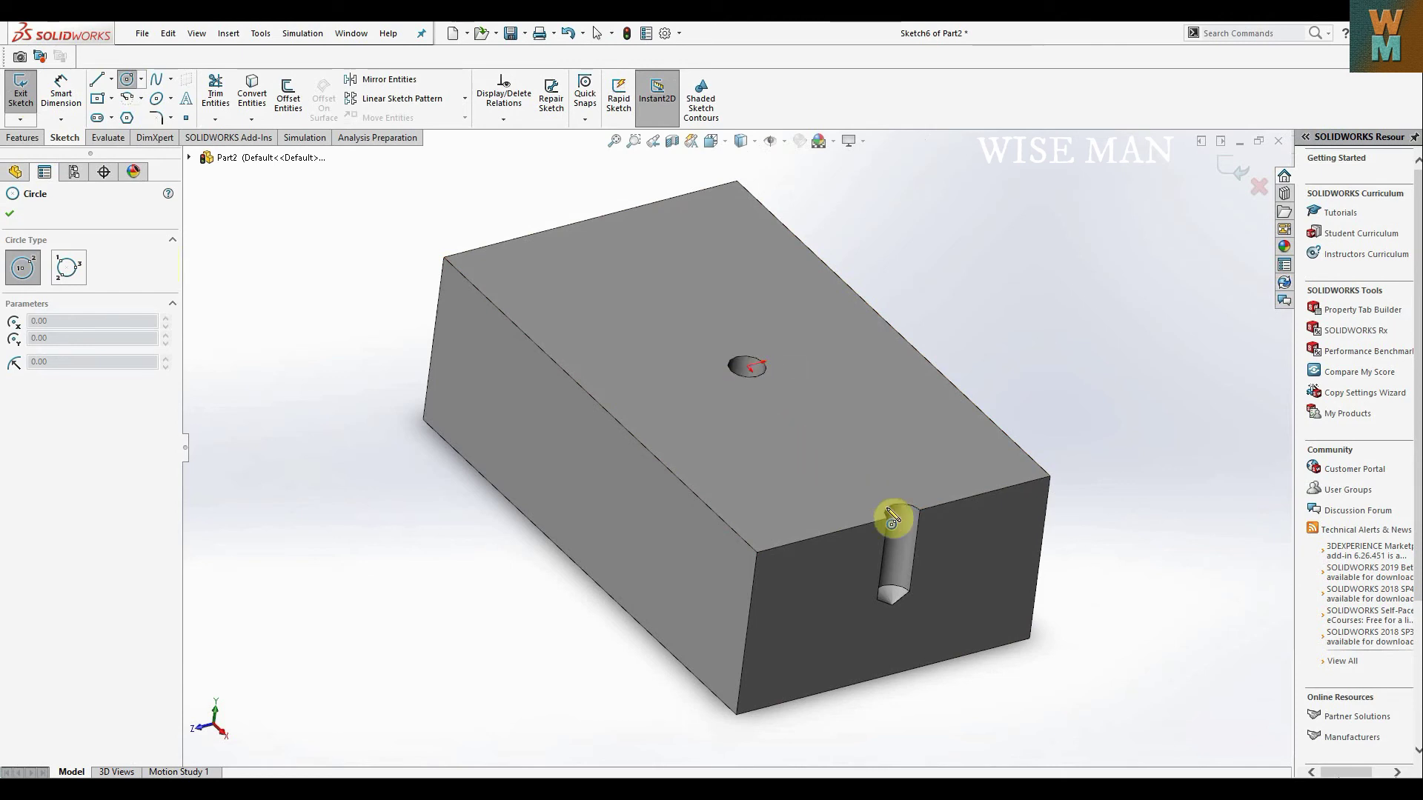
{"action": "left_click", "coordinate": [825, 440]}
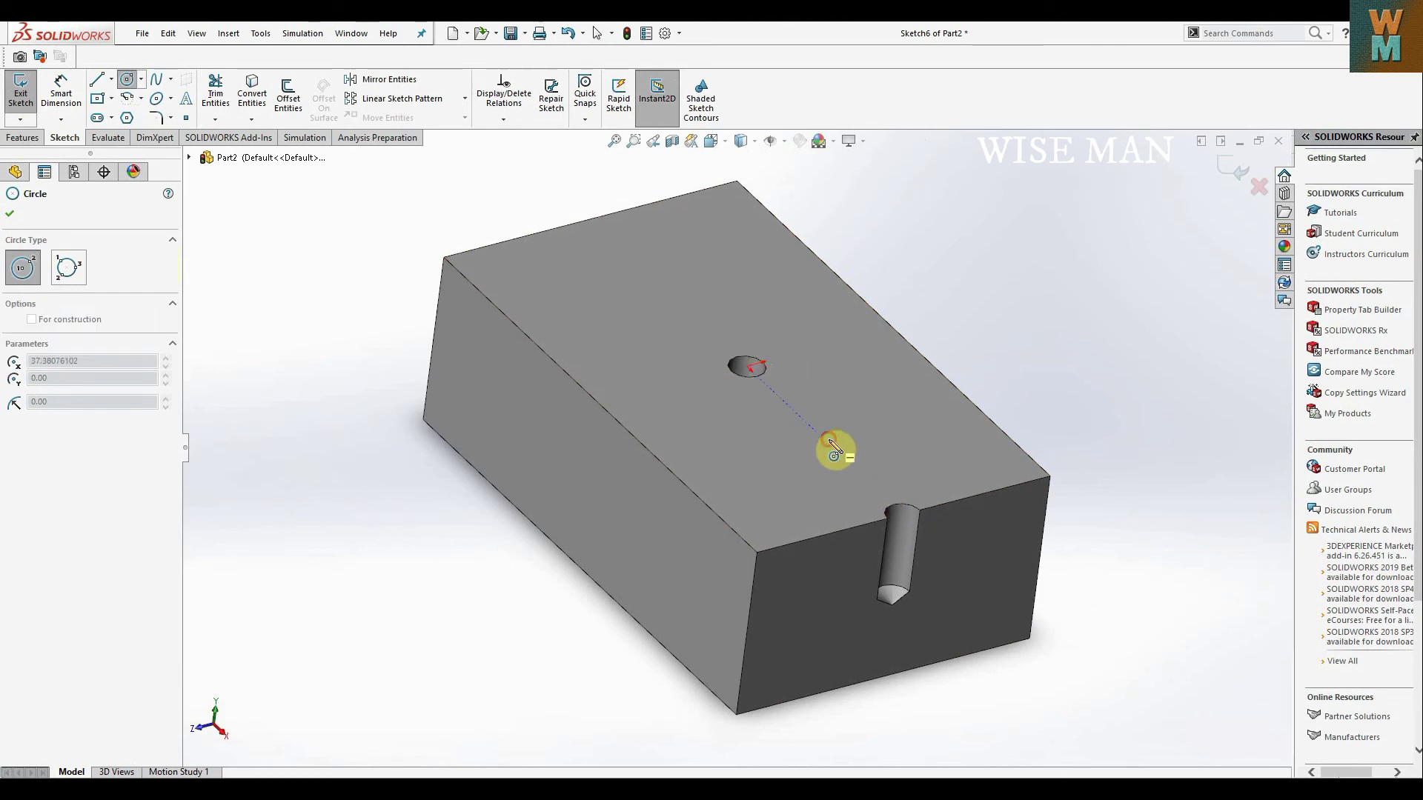
{"action": "left_click", "coordinate": [842, 436]}
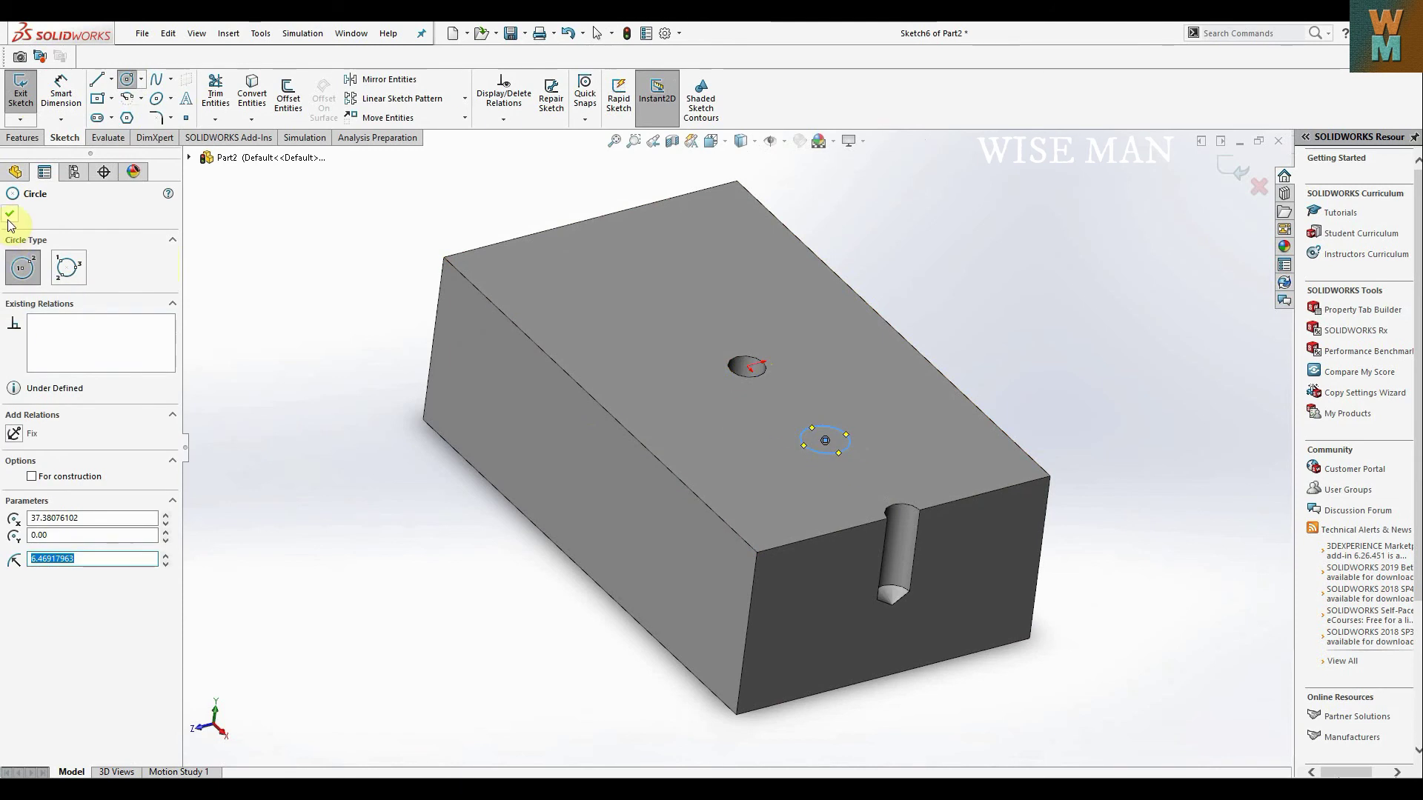
Step: Cut the sketched circle into the block with a Blind Extruded Cut 25 mm deep
{"action": "left_click", "coordinate": [24, 137]}
{"action": "left_click", "coordinate": [224, 95]}
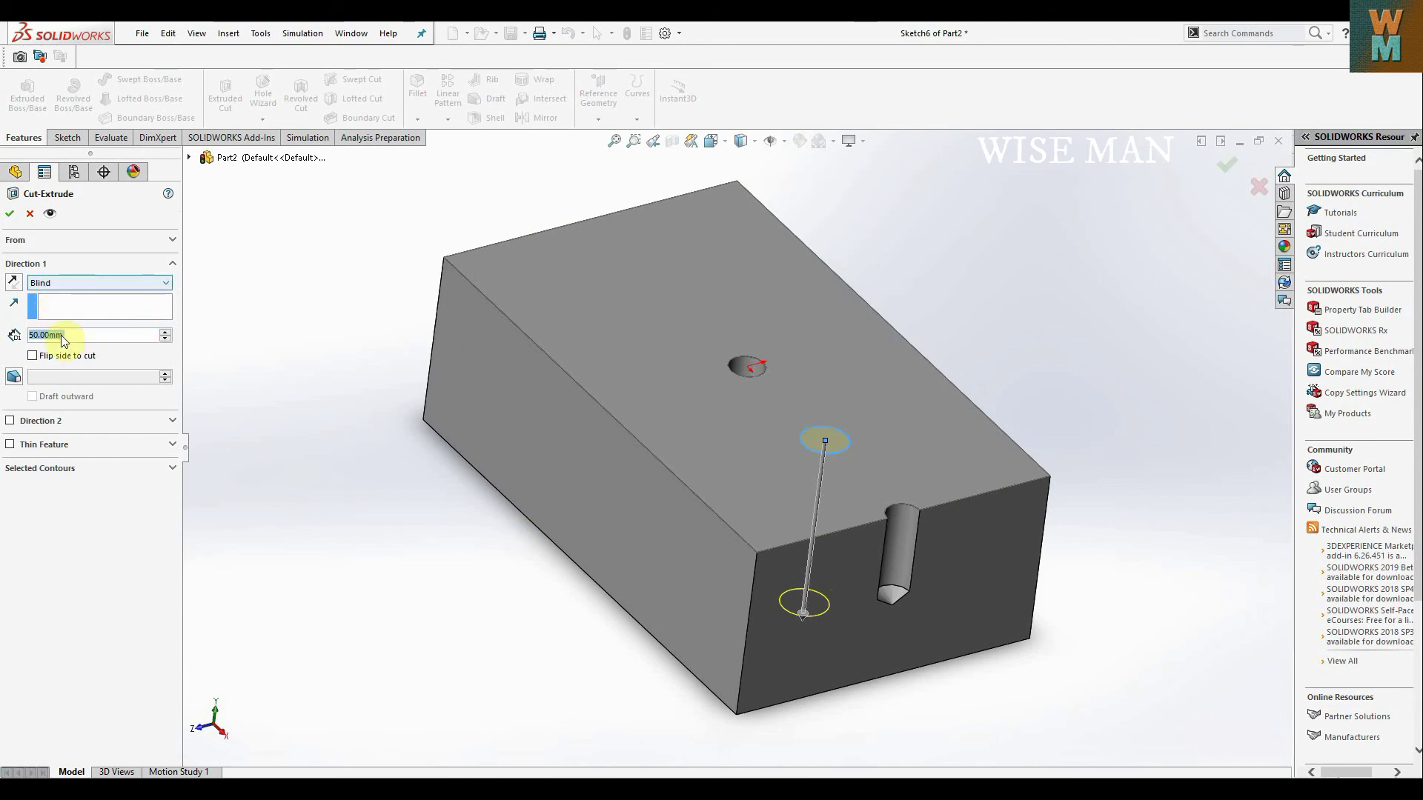
{"action": "type", "text": "25"}
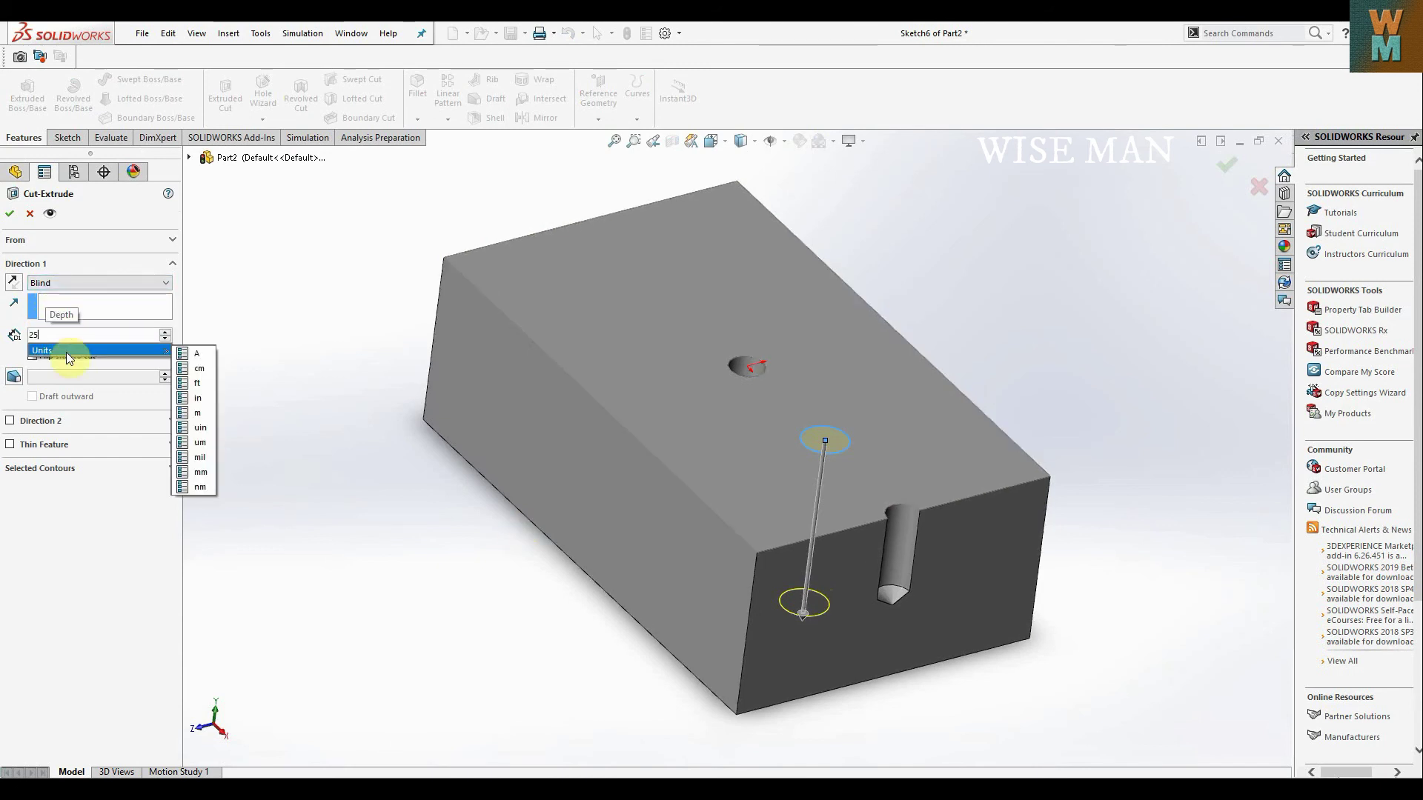
{"action": "key", "text": "Return"}
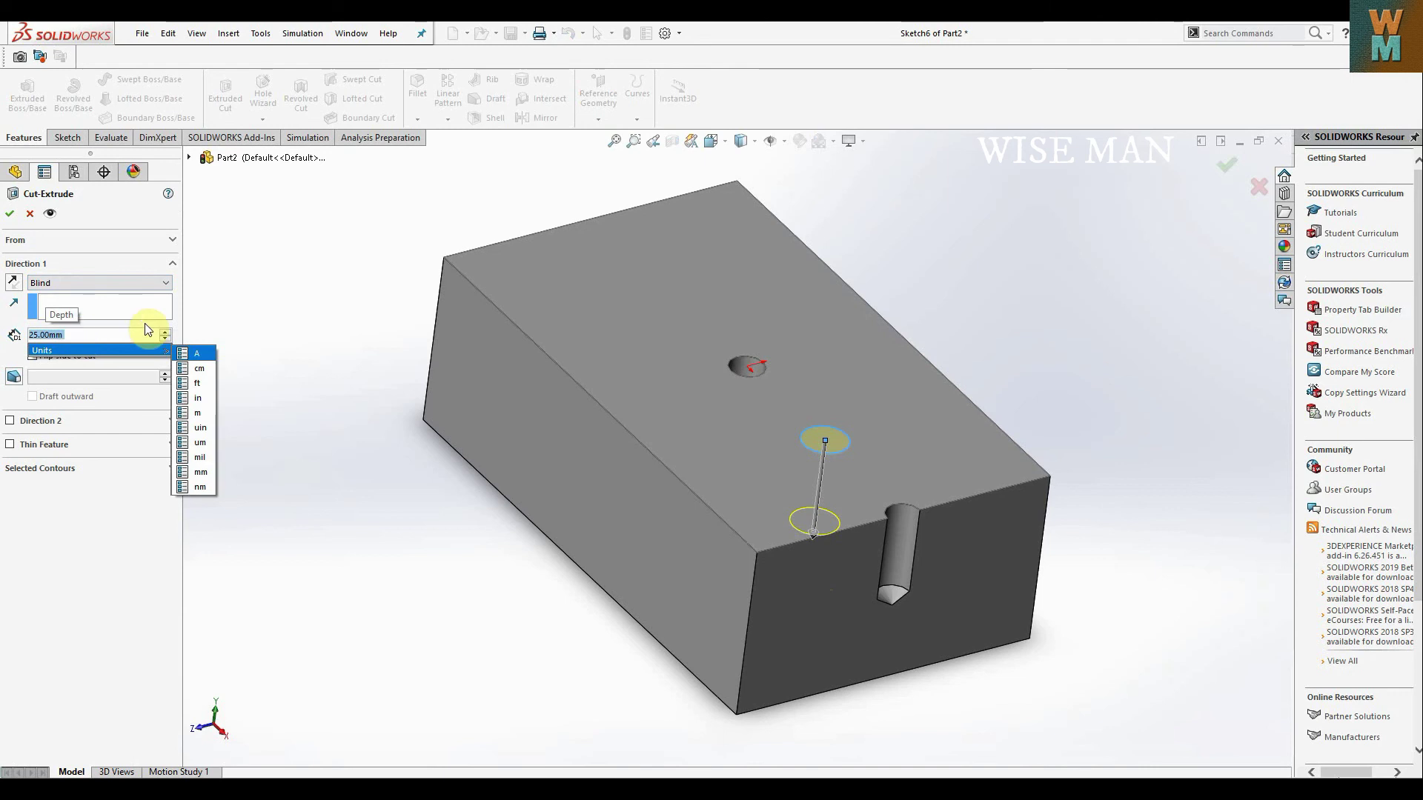
{"action": "left_click", "coordinate": [9, 220]}
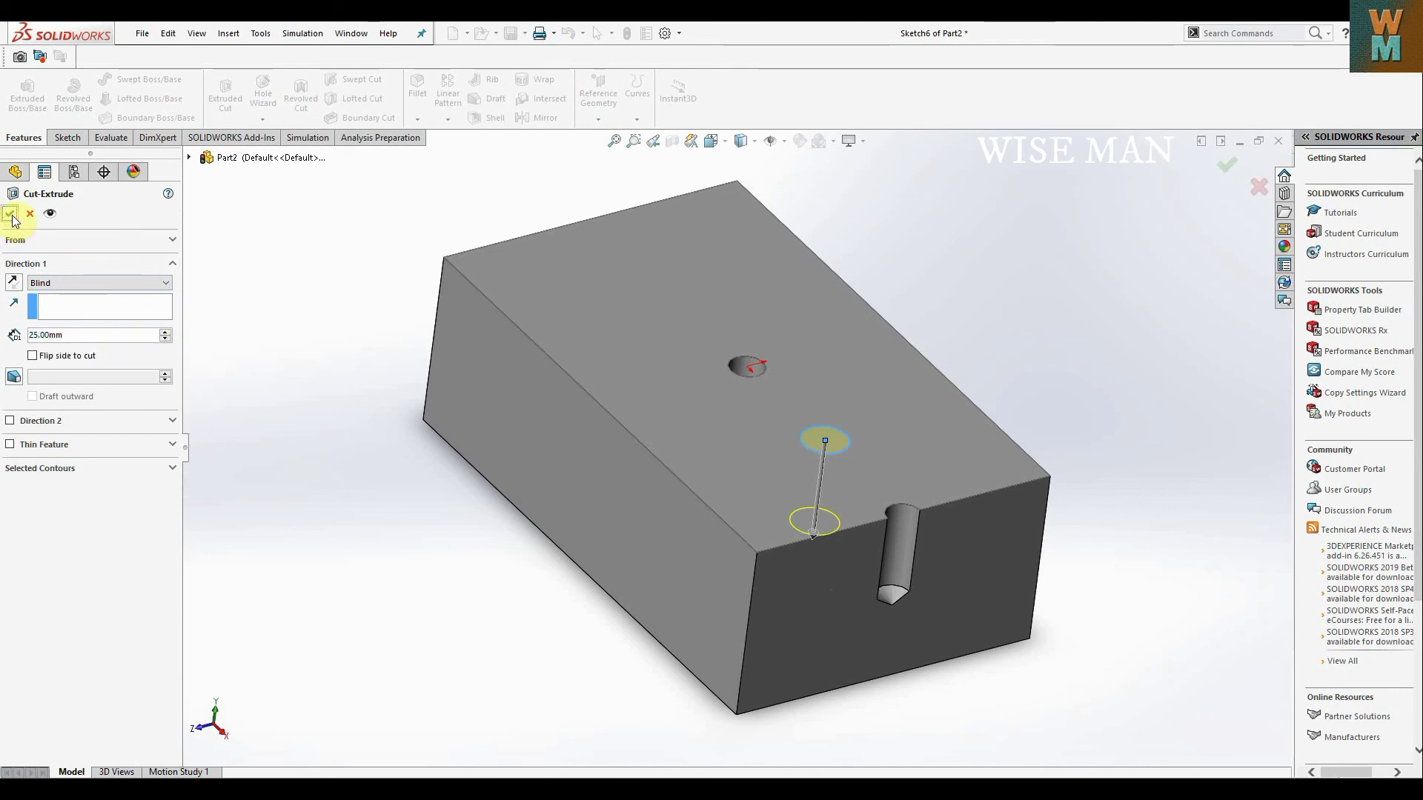
{"action": "left_click", "coordinate": [10, 216]}
Step: Compare the bottom shape of the extruded-cut hole with that of the central dowel hole from several angles
{"action": "middle_click_drag", "start_coordinate": [994, 327], "coordinate": [1041, 441]}
{"action": "scroll", "coordinate": [815, 556], "scroll_direction": "down", "scroll_amount": 5}
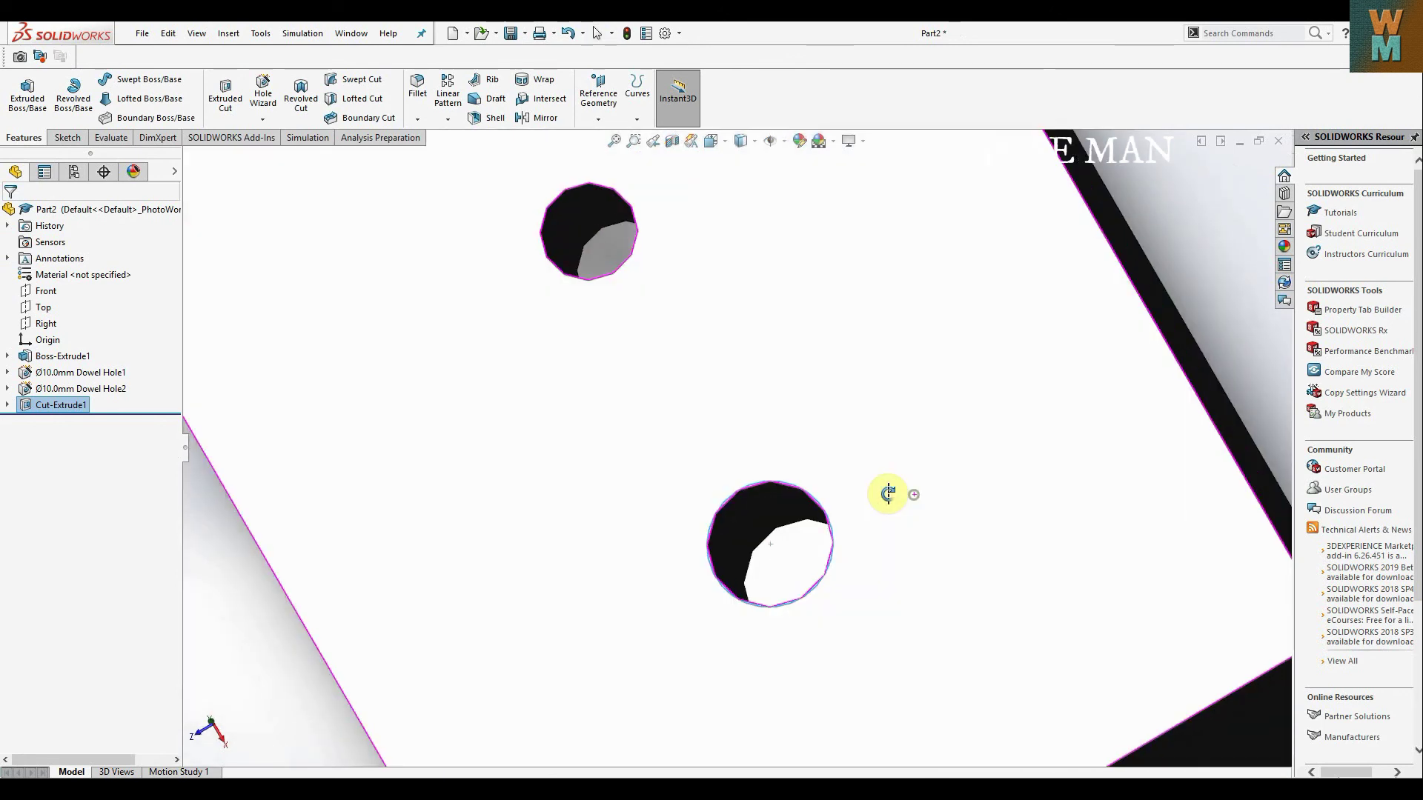
{"action": "mouse_move", "coordinate": [888, 494]}
{"action": "middle_mouse_down"}
{"action": "mouse_move", "coordinate": [912, 533]}
{"action": "mouse_move", "coordinate": [890, 502]}
{"action": "mouse_move", "coordinate": [912, 502]}
{"action": "mouse_move", "coordinate": [902, 547]}
{"action": "middle_mouse_up"}
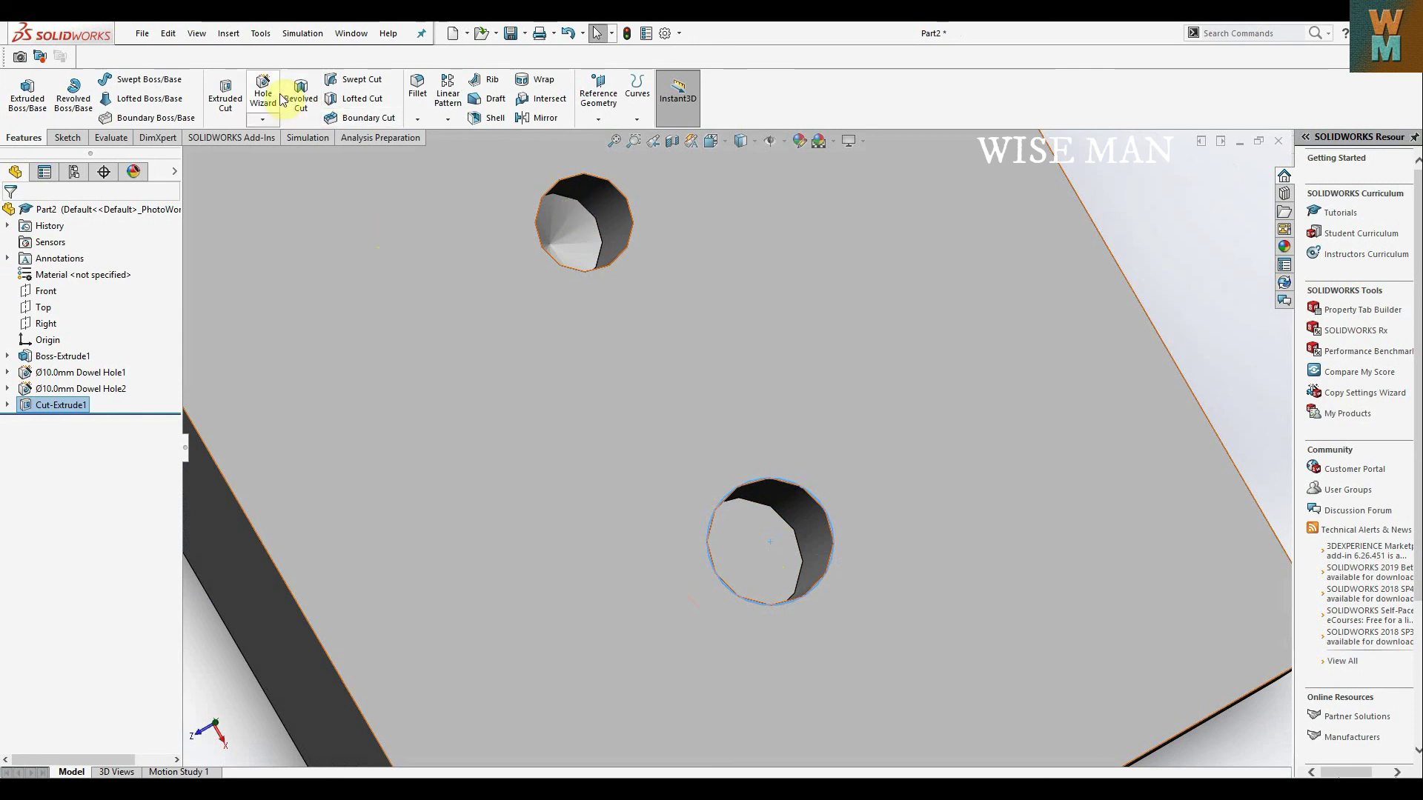
{"action": "mouse_move", "coordinate": [889, 413]}
{"action": "middle_mouse_down"}
{"action": "mouse_move", "coordinate": [819, 371]}
{"action": "mouse_move", "coordinate": [843, 369]}
{"action": "mouse_move", "coordinate": [832, 365]}
{"action": "middle_mouse_up"}
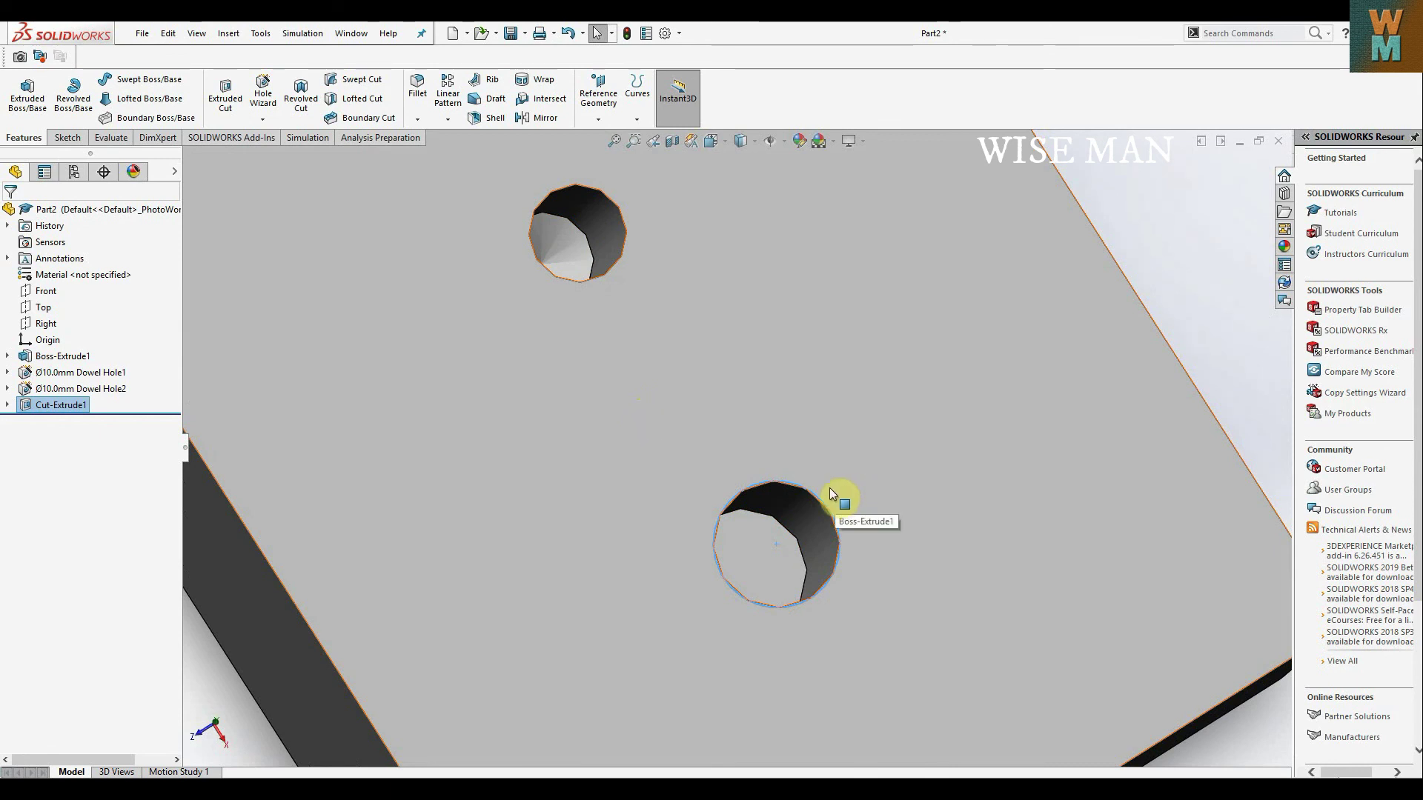
{"action": "mouse_move", "coordinate": [829, 488]}
{"action": "middle_mouse_down"}
{"action": "mouse_move", "coordinate": [801, 426]}
{"action": "mouse_move", "coordinate": [830, 430]}
{"action": "mouse_move", "coordinate": [830, 478]}
{"action": "mouse_move", "coordinate": [826, 435]}
{"action": "mouse_move", "coordinate": [832, 457]}
{"action": "middle_mouse_up"}
{"action": "scroll", "coordinate": [767, 522], "scroll_direction": "down", "scroll_amount": 3}
{"action": "scroll", "coordinate": [772, 522], "scroll_direction": "up", "scroll_amount": 10}
{"action": "scroll", "coordinate": [830, 484], "scroll_direction": "down", "scroll_amount": 3}
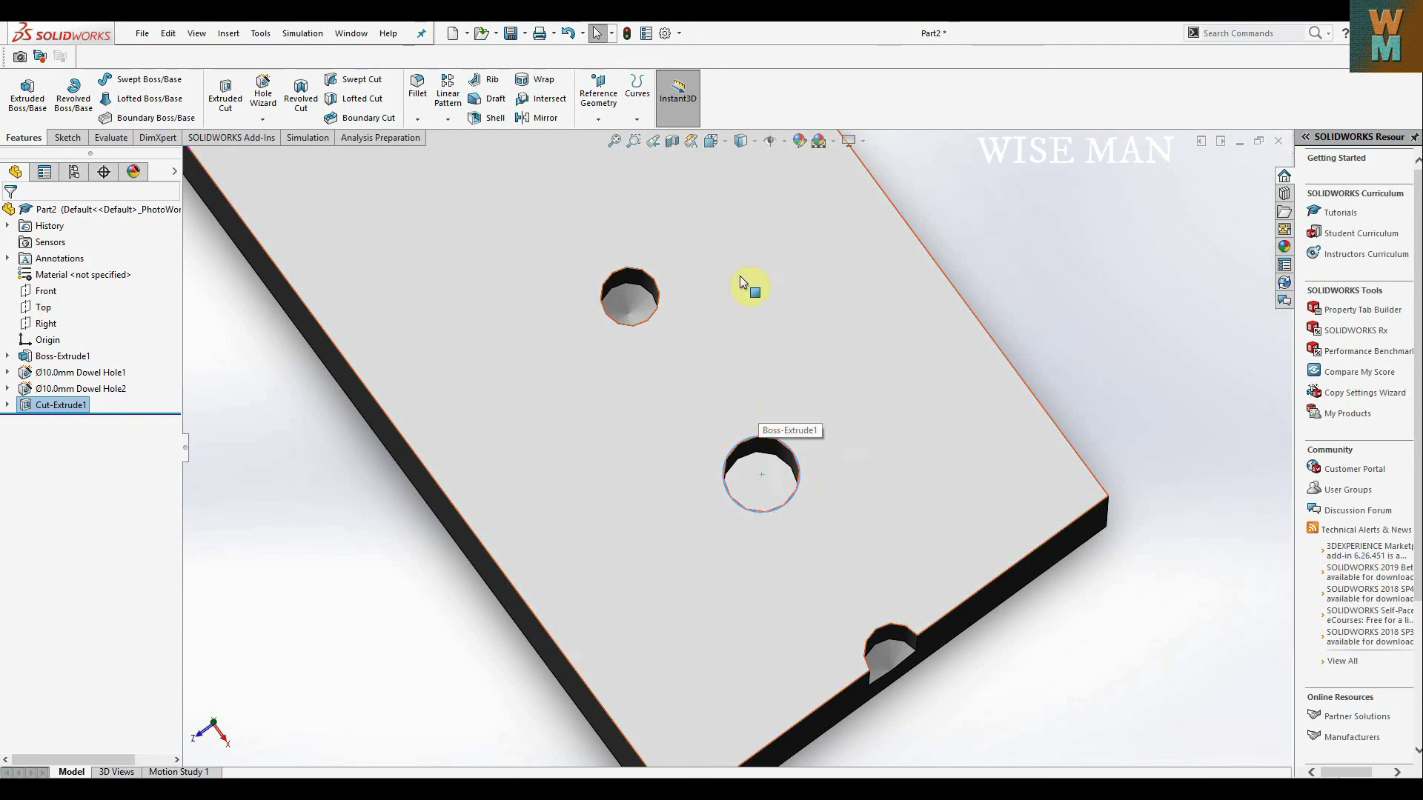
{"action": "mouse_move", "coordinate": [682, 333]}
{"action": "middle_mouse_down"}
{"action": "mouse_move", "coordinate": [667, 311]}
{"action": "mouse_move", "coordinate": [673, 330]}
{"action": "mouse_move", "coordinate": [687, 315]}
{"action": "mouse_move", "coordinate": [636, 365]}
{"action": "mouse_move", "coordinate": [670, 345]}
{"action": "mouse_move", "coordinate": [721, 380]}
{"action": "middle_mouse_up"}
{"action": "scroll", "coordinate": [667, 344], "scroll_direction": "down", "scroll_amount": 4}
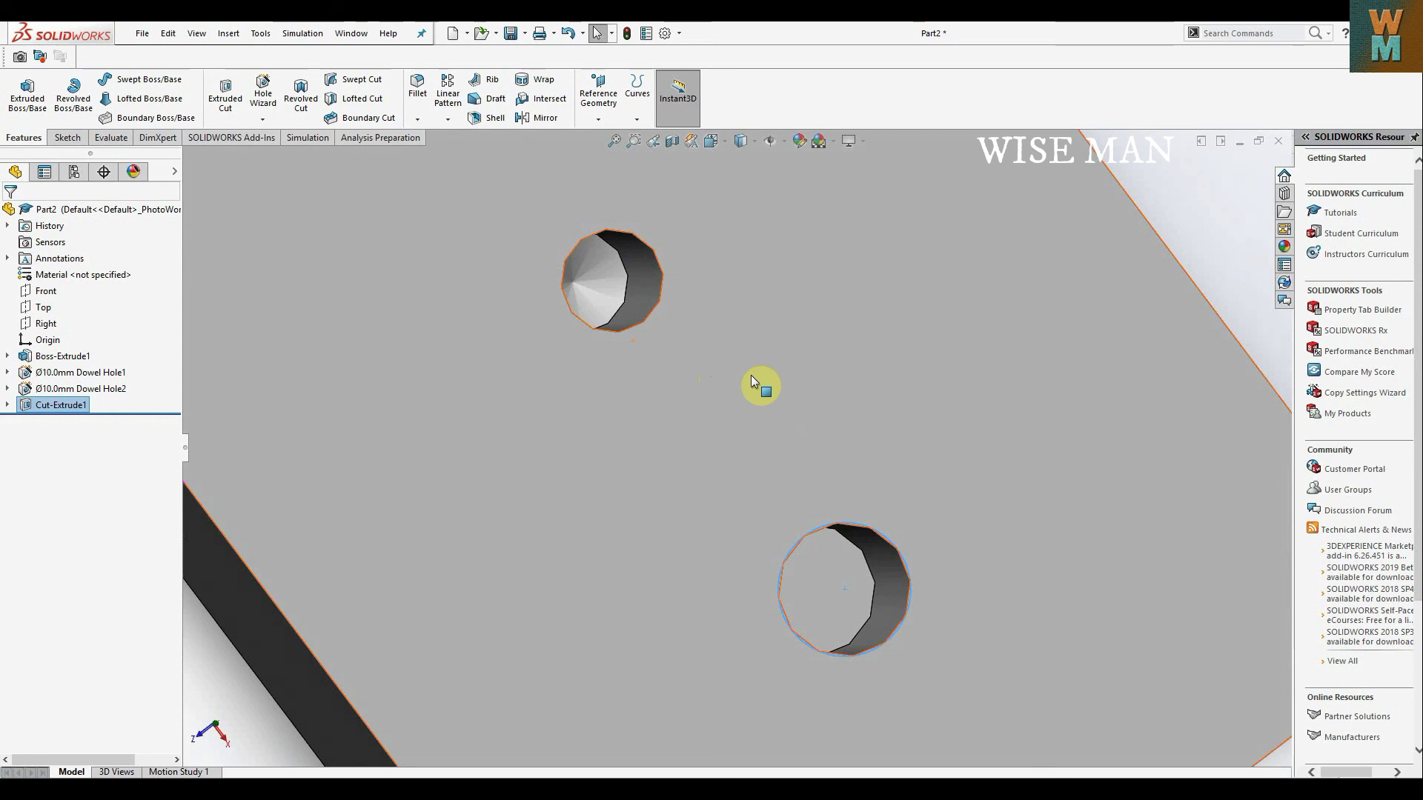